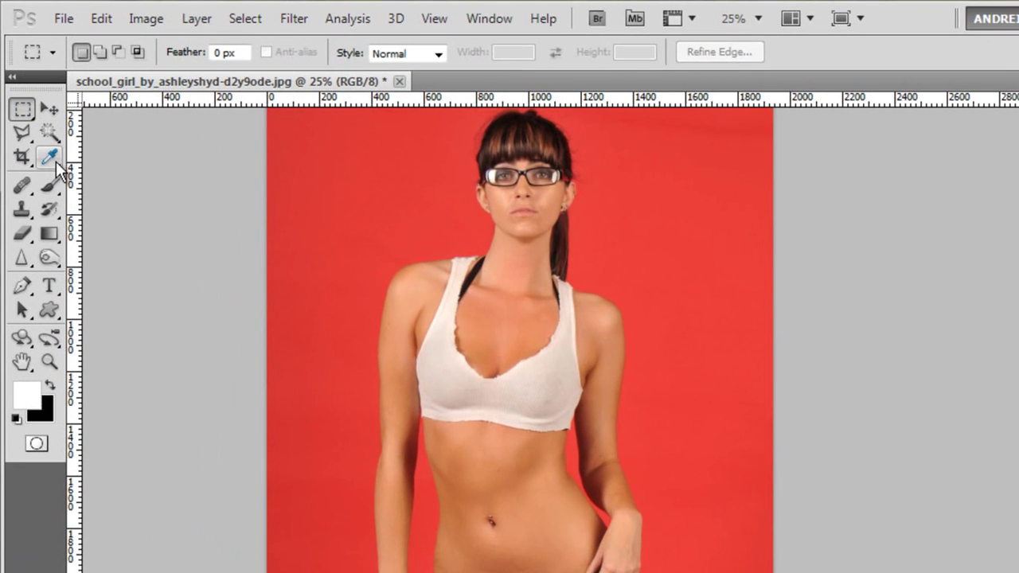
Step: Browse the marquee, lasso and colour-selection tool variants, ending on the Rectangular Marquee
left_click(26, 106)
left_click(117, 111)
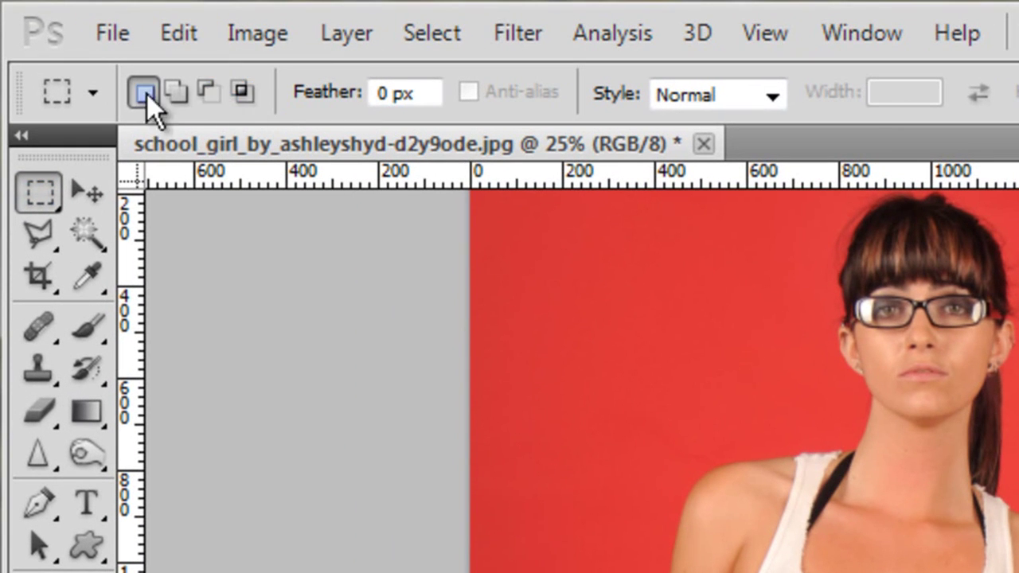
left_click(44, 237)
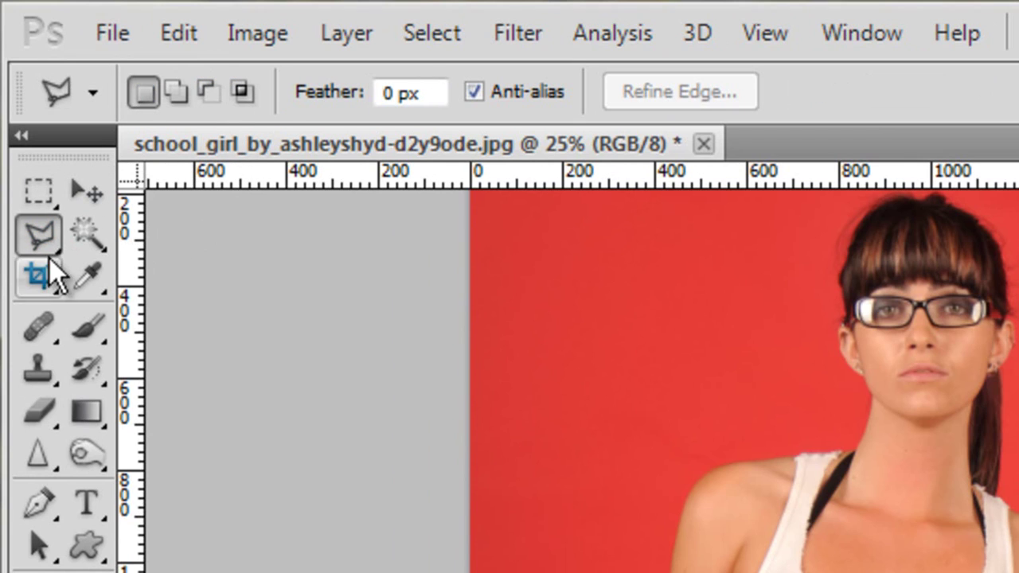
left_click(37, 226)
left_click(24, 236)
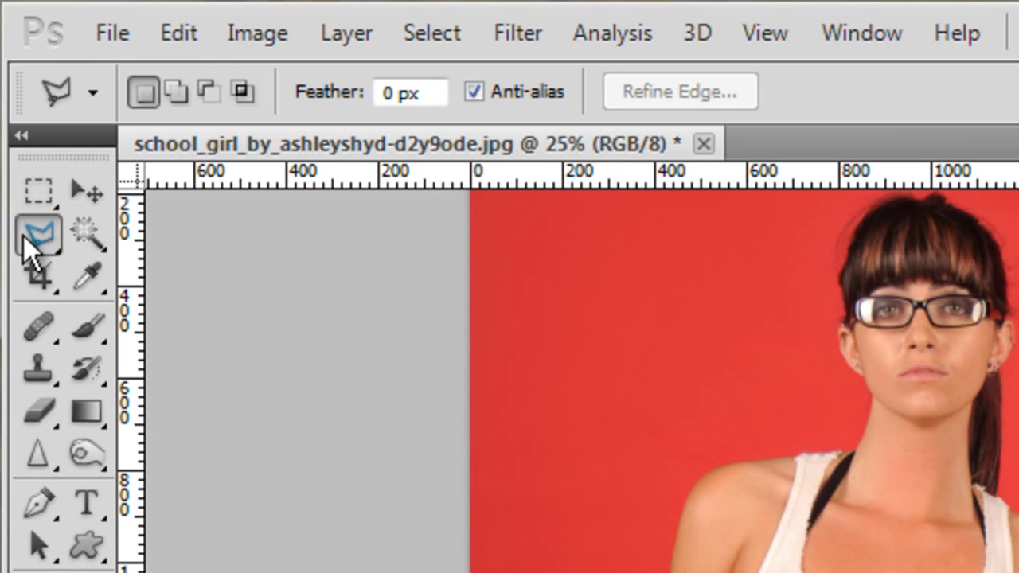
left_click(78, 231)
left_click(86, 229)
left_click(86, 228)
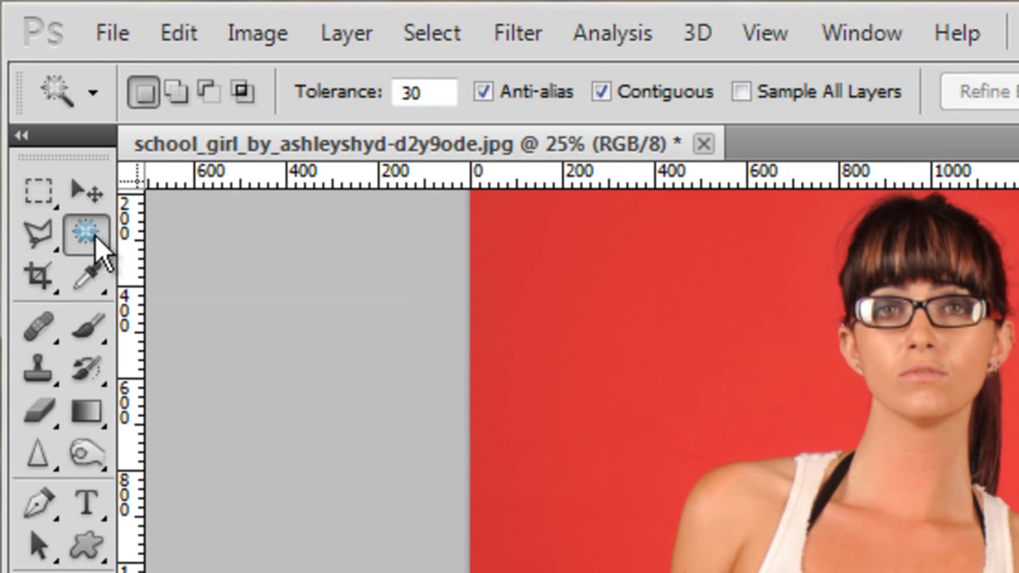
left_click(43, 194)
left_click(38, 199)
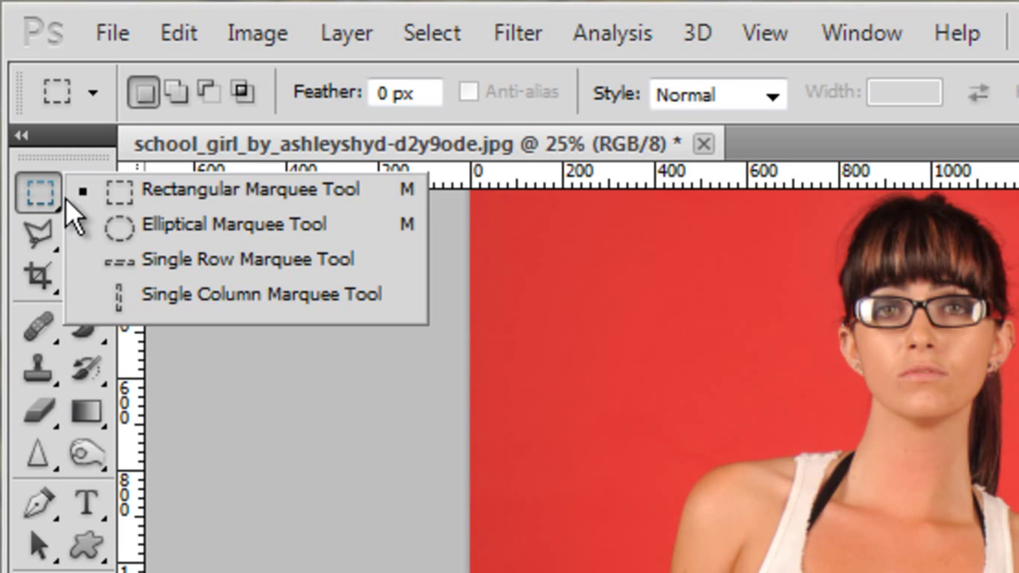
left_click(153, 189)
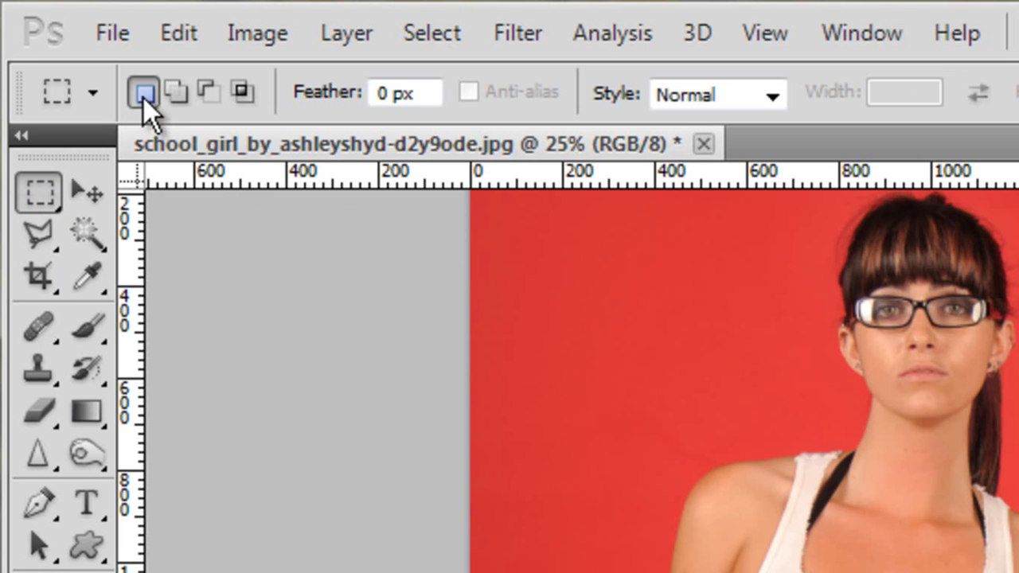
Step: Select a rectangle left of her, then add a second rectangle right of her neck
left_click_drag(524, 340, 591, 508)
left_click_drag(428, 402, 469, 479)
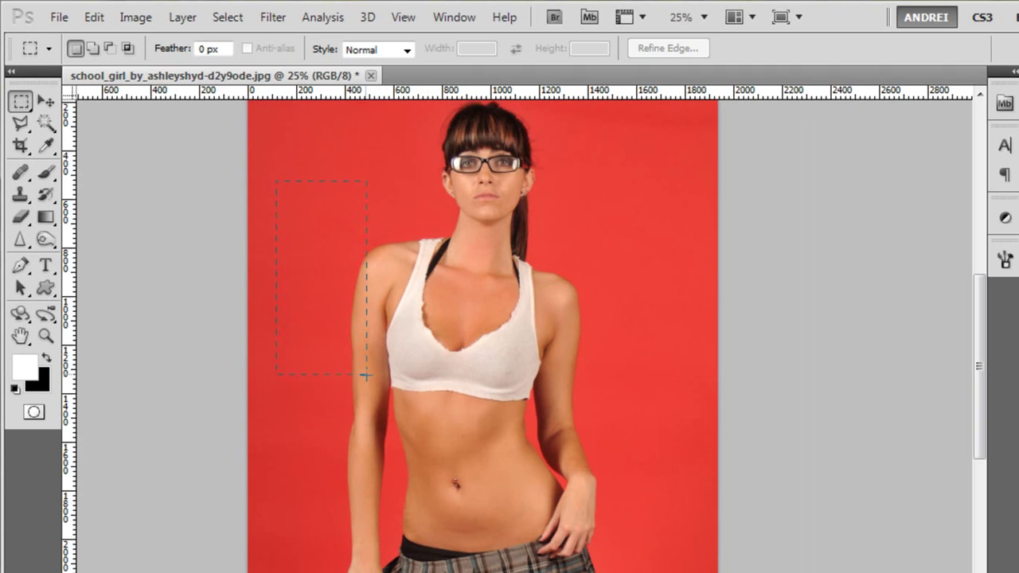
left_click_drag(367, 375, 368, 375)
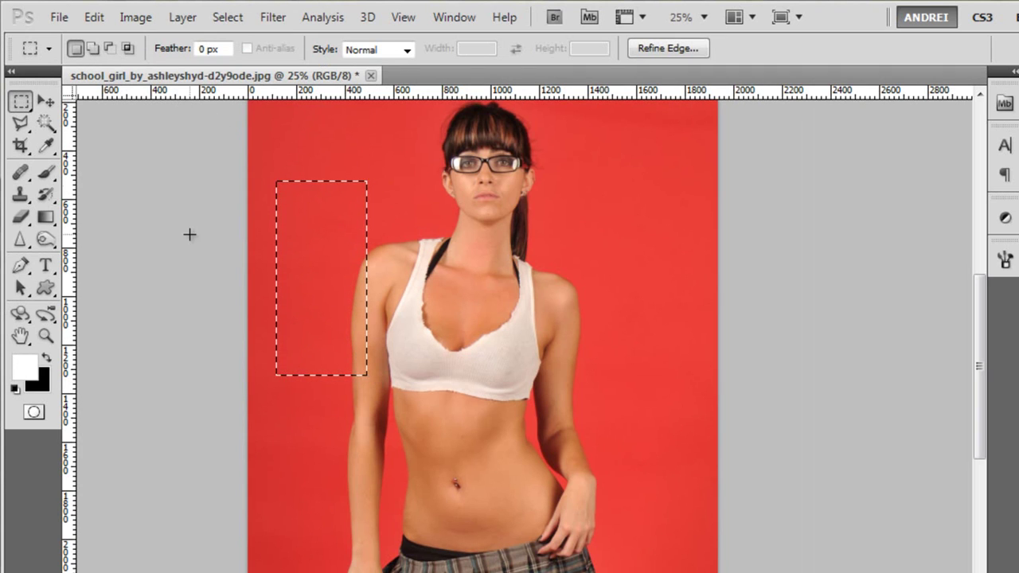
left_click(93, 49)
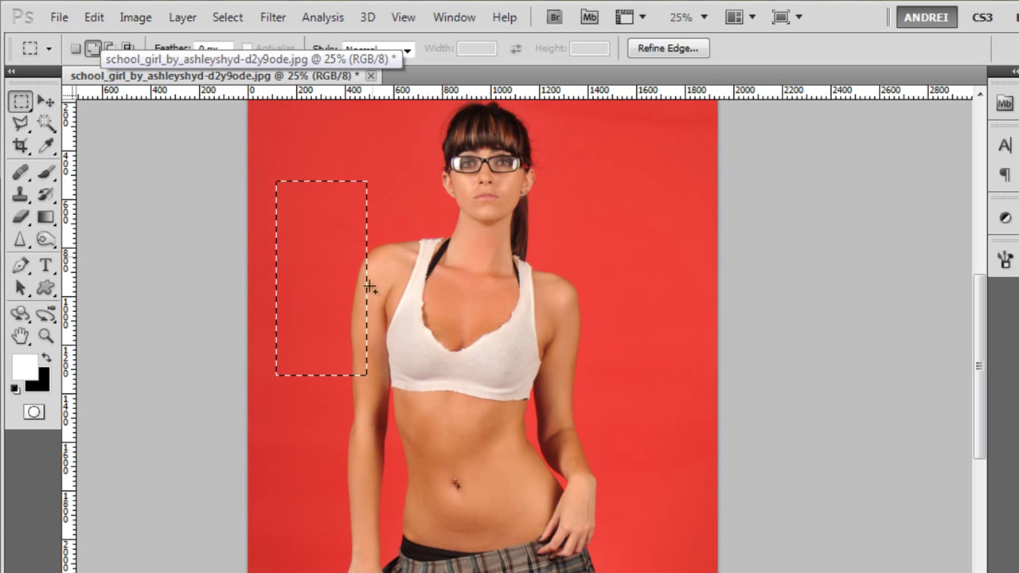
left_click_drag(519, 213, 636, 430)
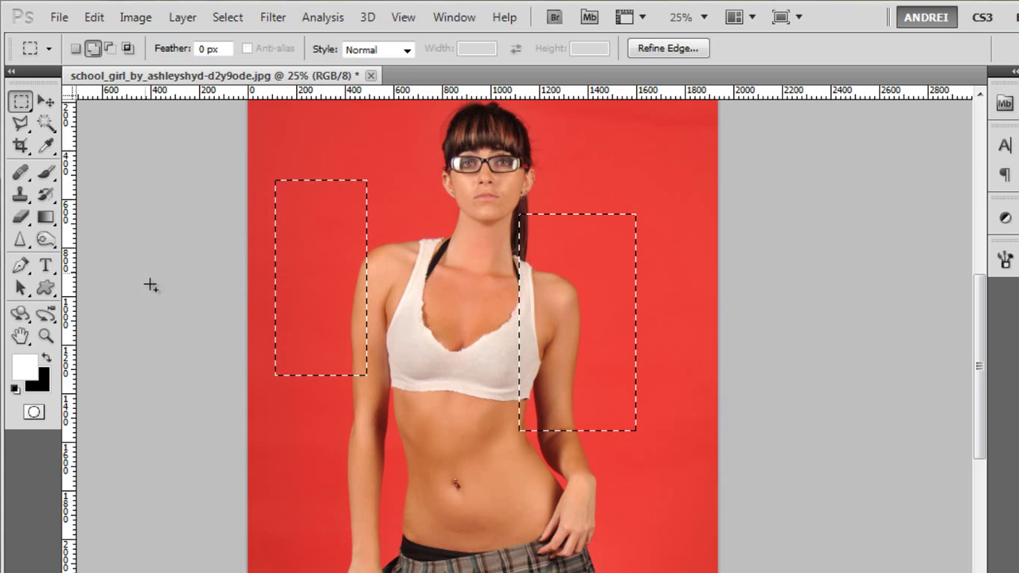
Step: Subtract a strip from both rectangles, try an intersecting rectangle, then clear the selection
left_click(111, 49)
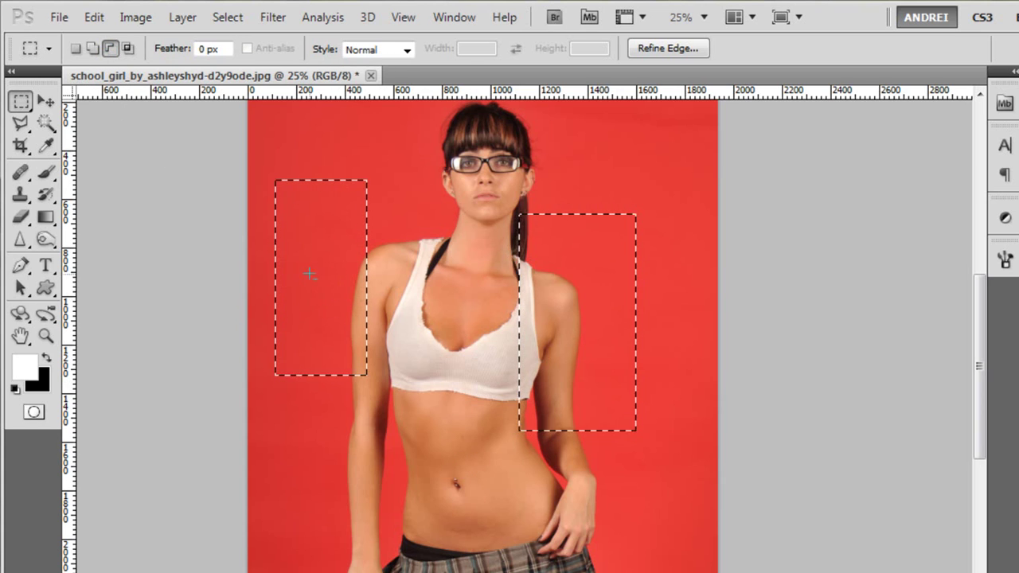
left_click_drag(457, 334, 587, 347)
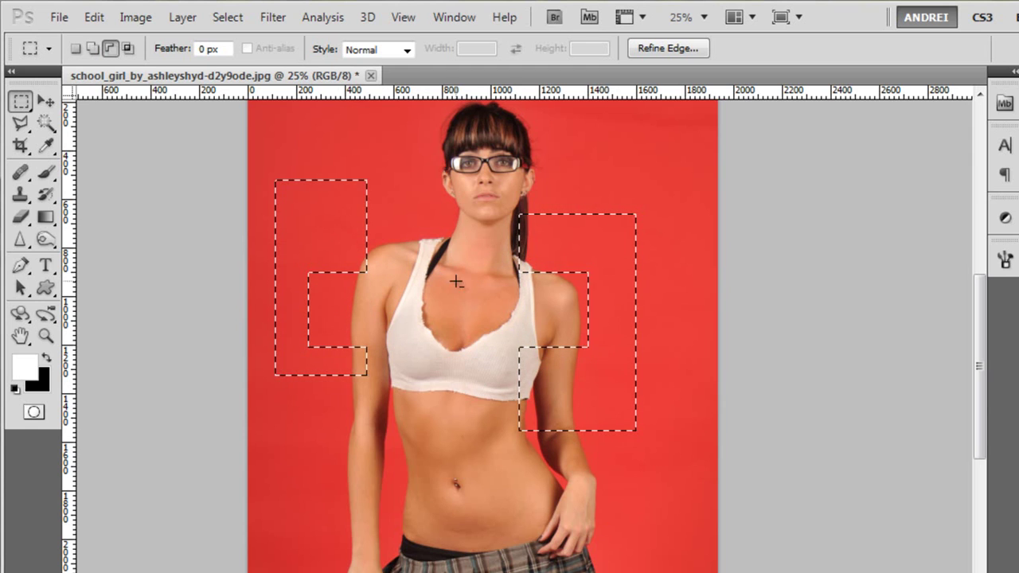
left_click(129, 49)
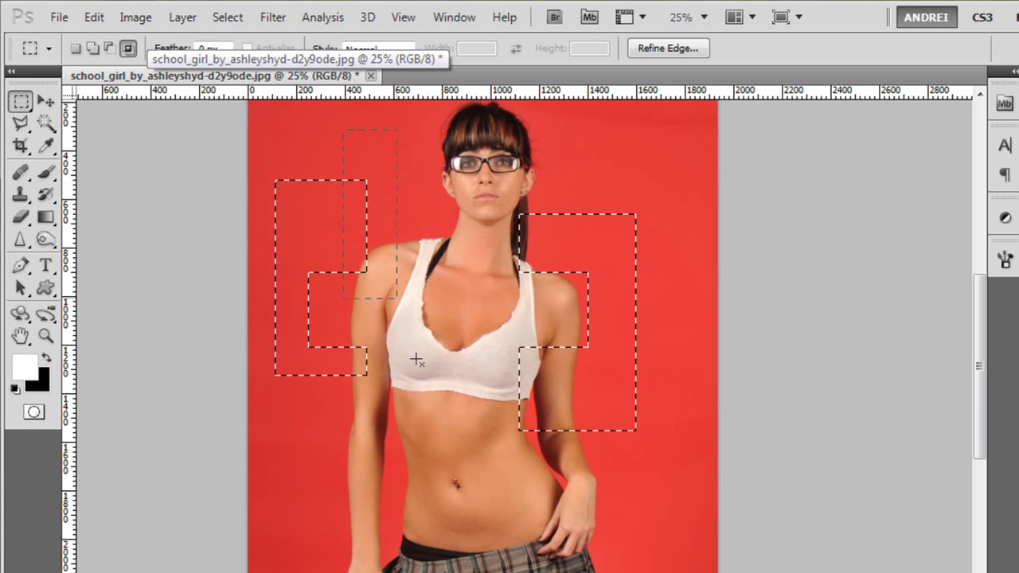
left_click_drag(523, 454, 549, 454)
left_click(78, 48)
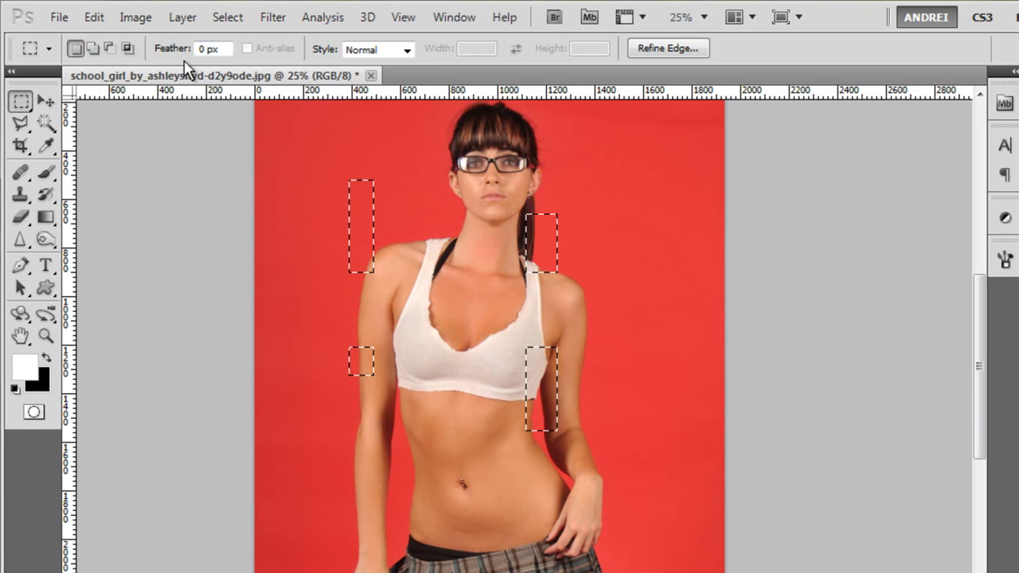
left_click(396, 154)
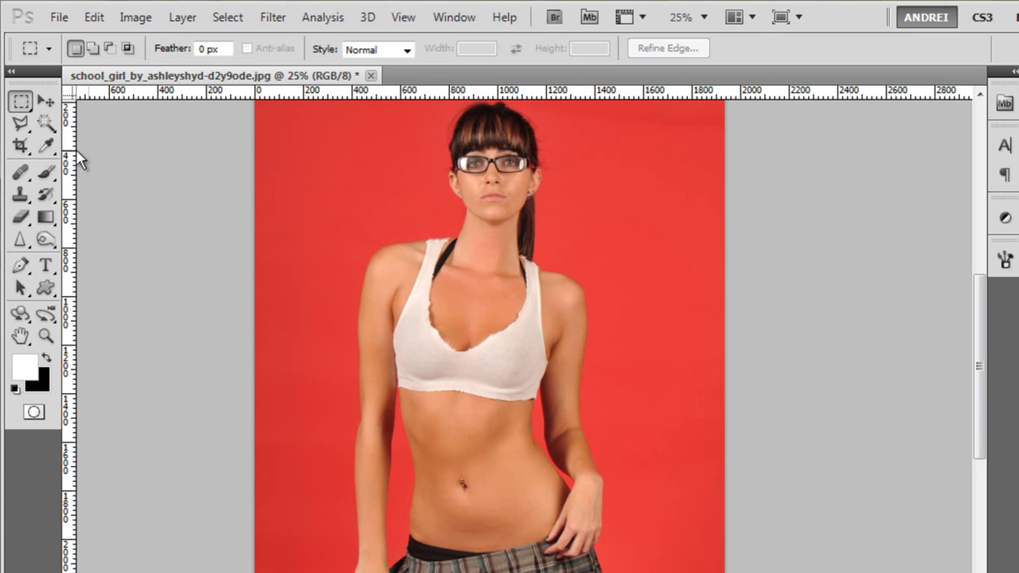
Step: Select an ellipse around the left shoulder and intersect it with a freehand lasso shape
left_click(20, 101)
left_click(131, 118)
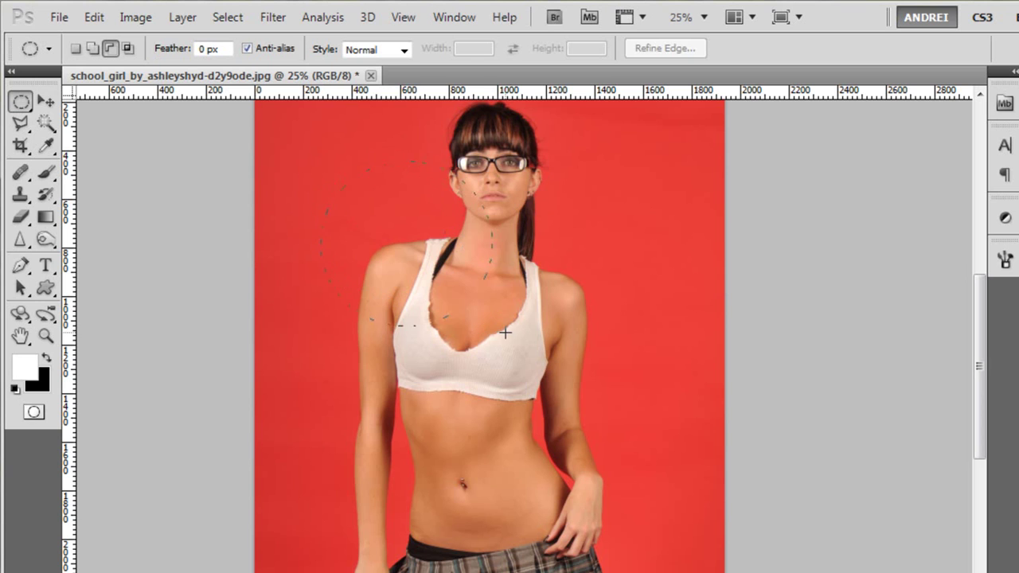
left_click_drag(516, 329, 549, 329)
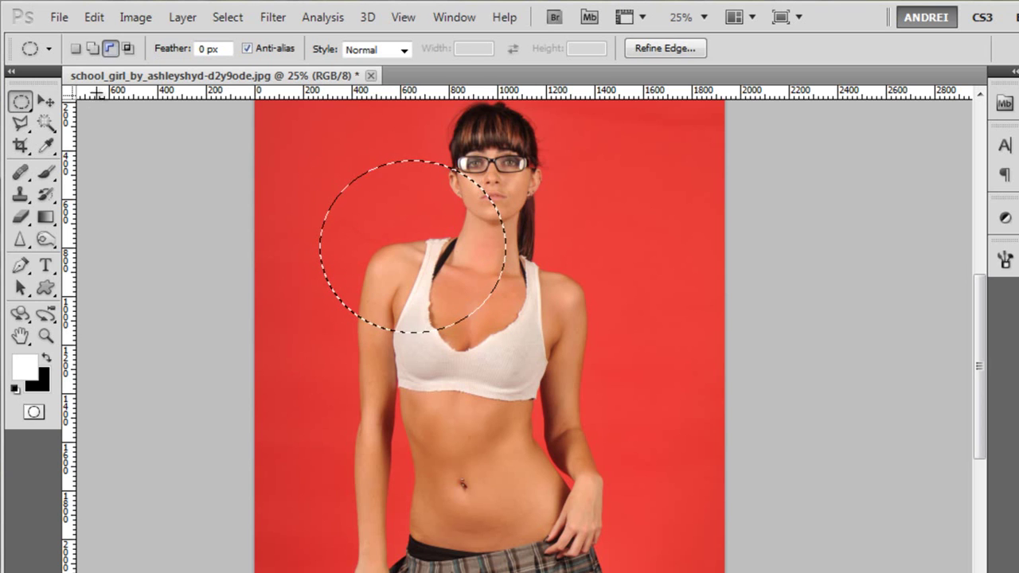
left_click(17, 104)
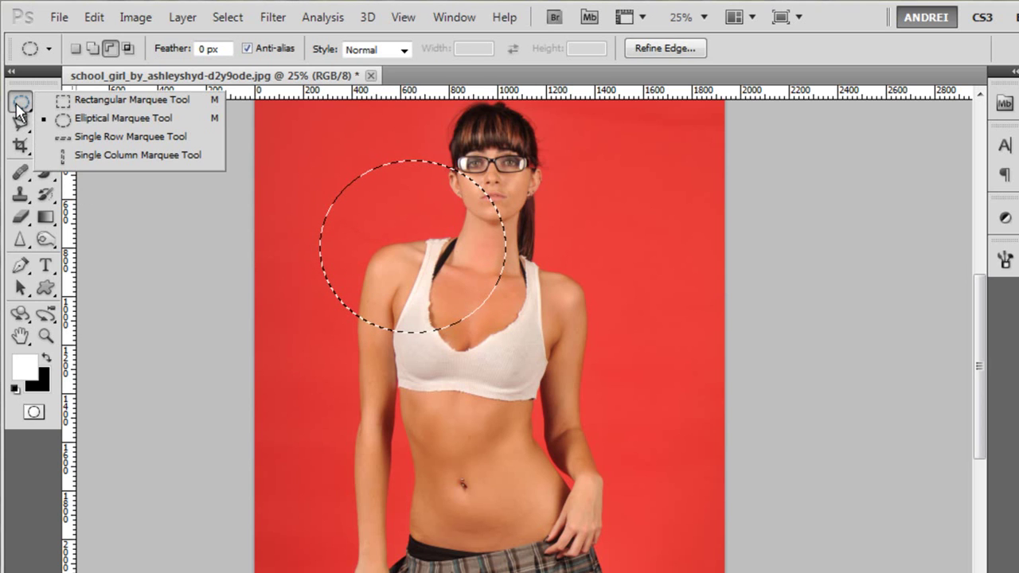
left_click(20, 123)
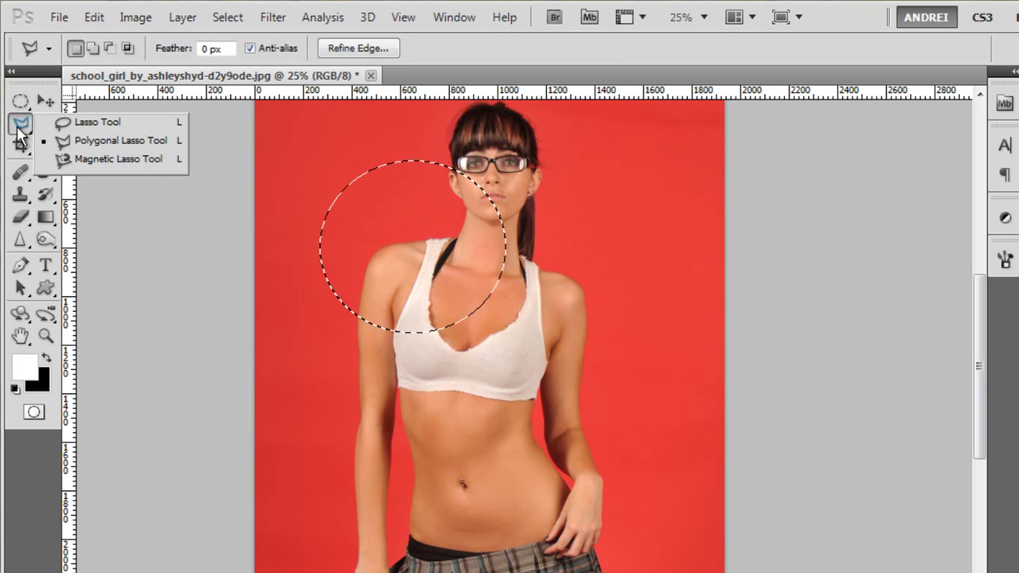
left_click(80, 124)
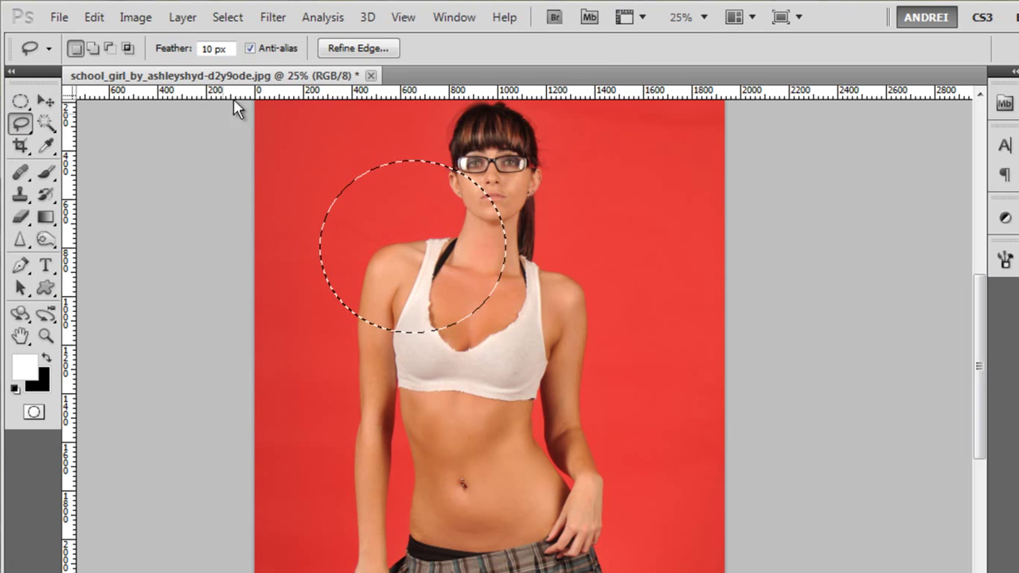
left_click(127, 48)
mouse_move(364, 371)
left_mouse_down()
mouse_move(353, 266)
mouse_move(407, 306)
left_mouse_up()
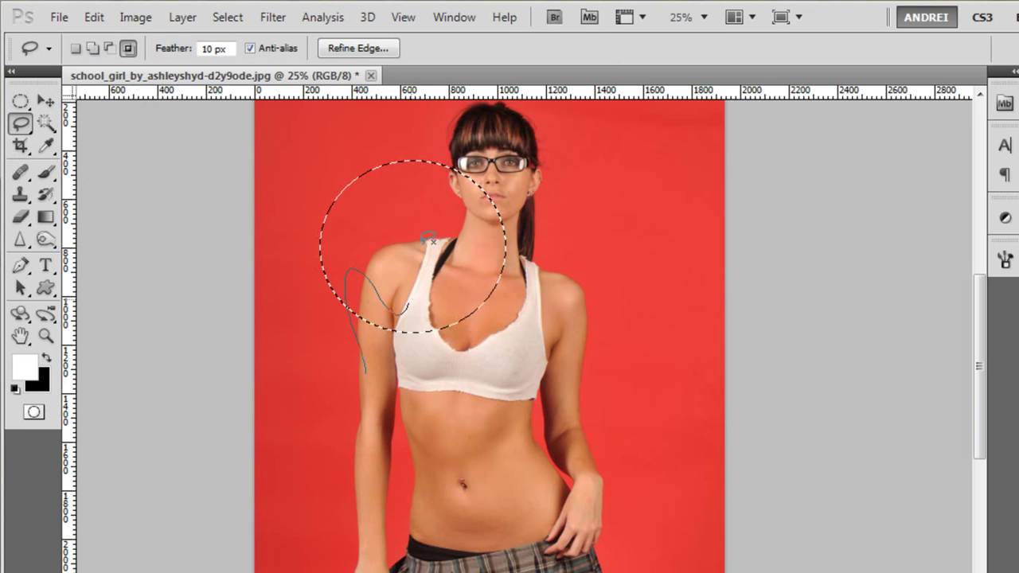
mouse_move(428, 239)
left_mouse_down()
mouse_move(524, 272)
mouse_move(506, 370)
mouse_move(430, 383)
left_mouse_up()
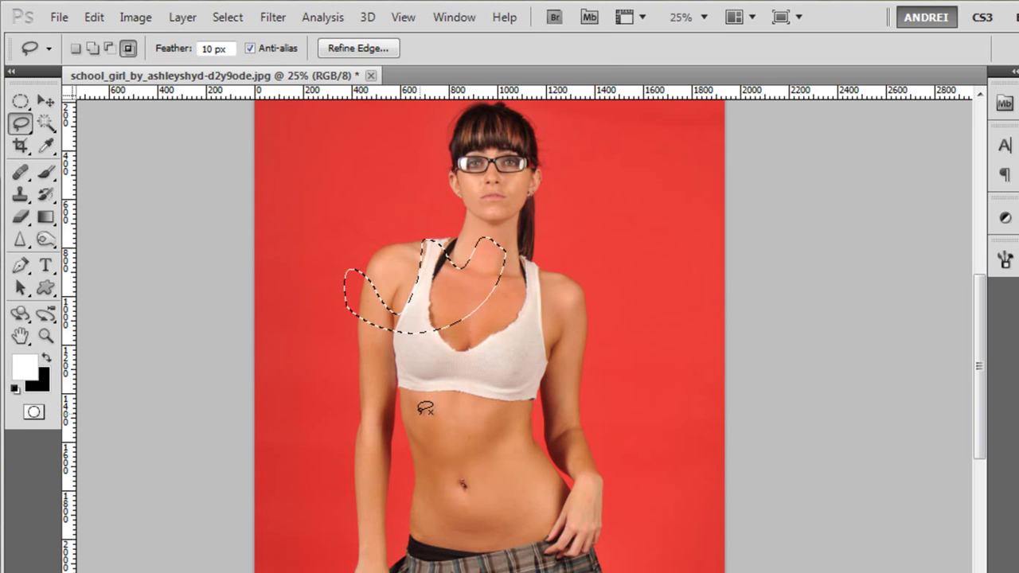
Step: Add a Polygonal Lasso area beside her right arm to the selection
left_click(20, 105)
left_click(20, 121)
left_click(20, 122)
left_click(114, 139)
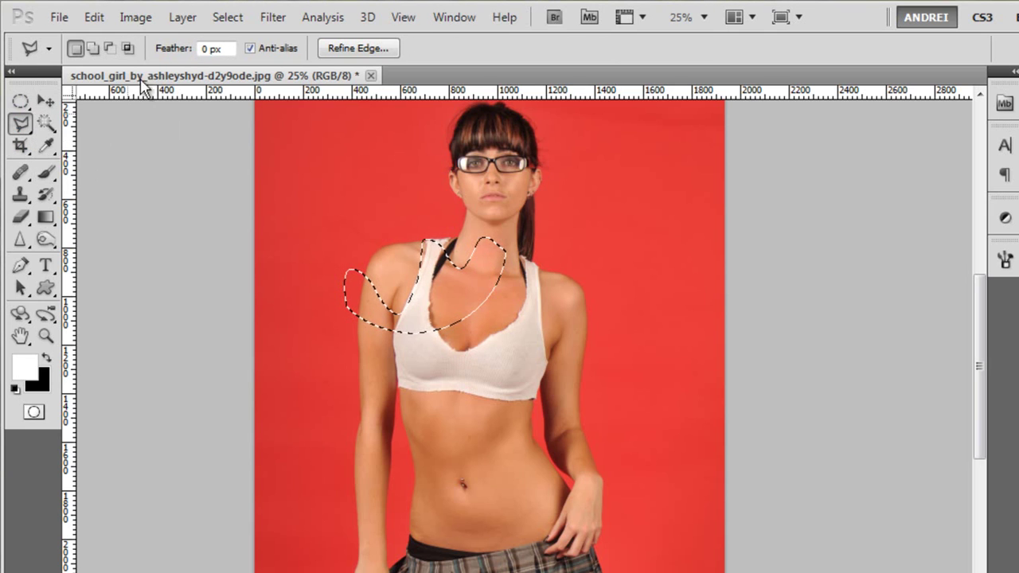
left_click(92, 48)
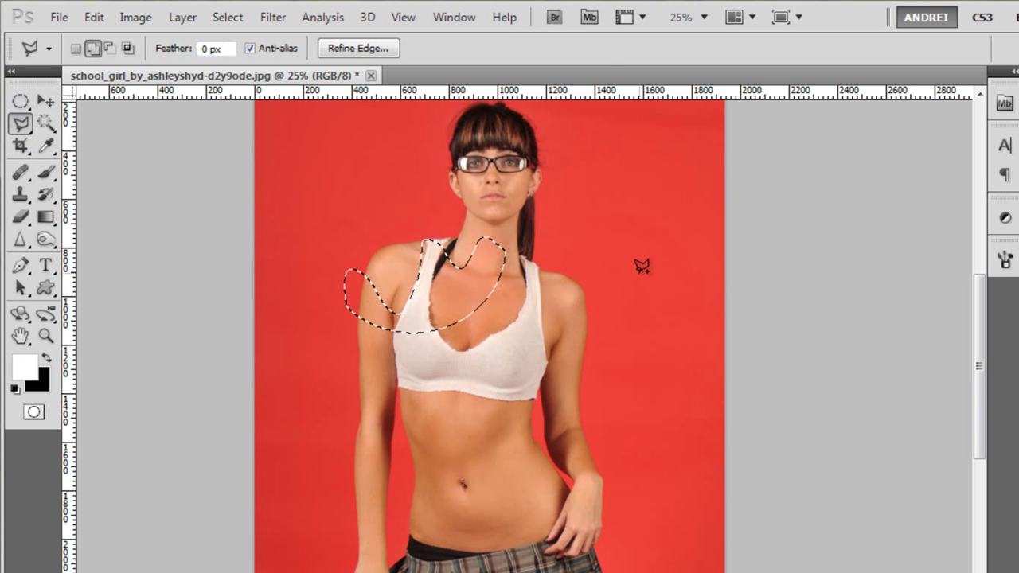
left_click(631, 344)
left_click(546, 404)
double_click(482, 374)
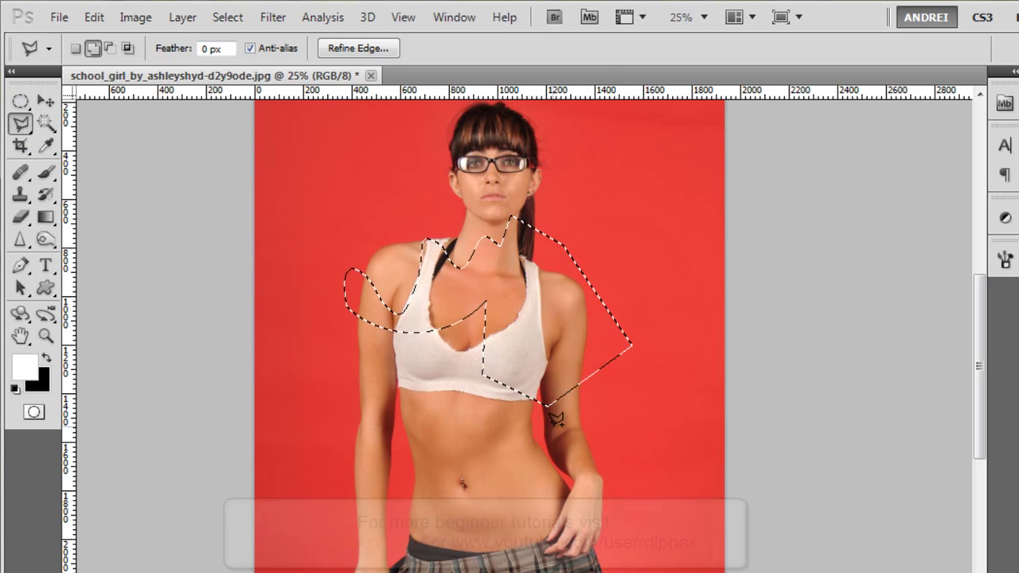
Step: Return to New Selection mode and deselect everything
left_click(21, 100)
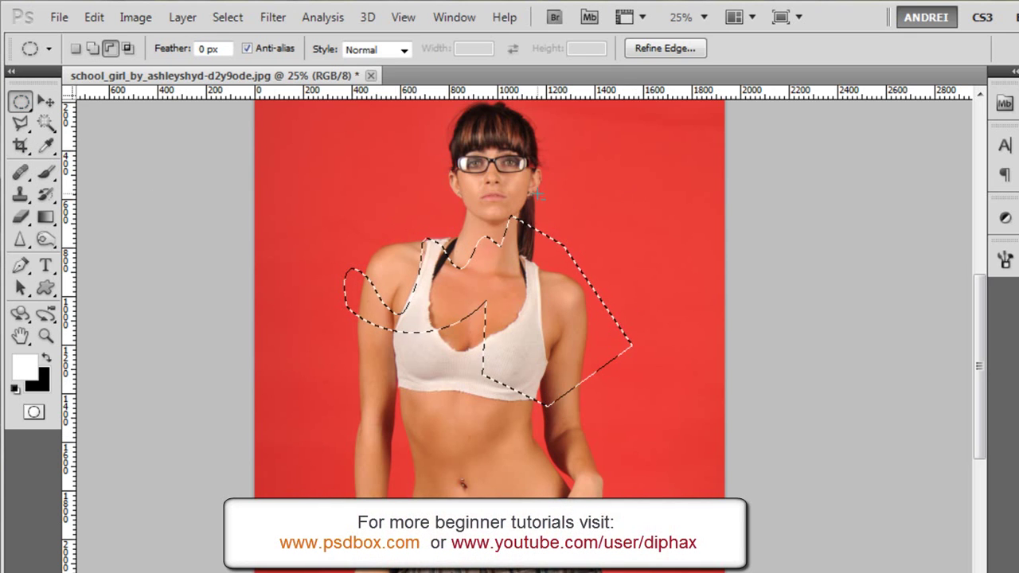
left_click(75, 48)
key("ctrl+d")
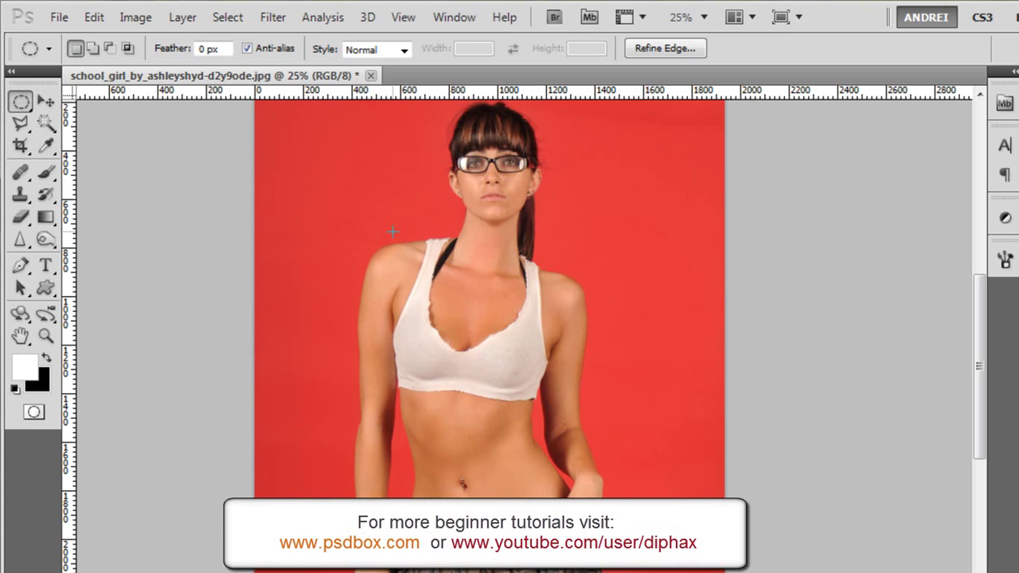
scroll(489, 318, "up", 1)
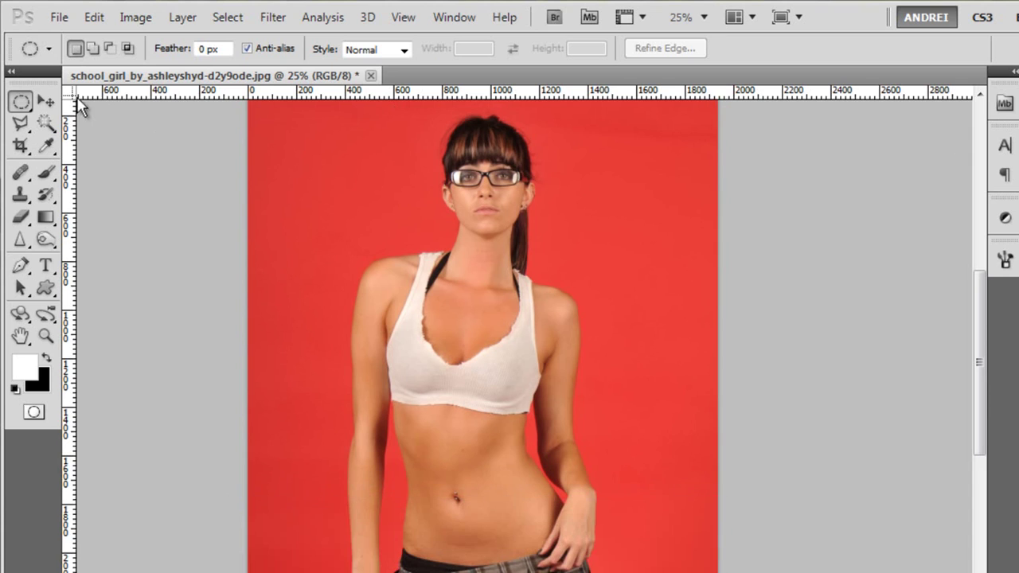
Step: With the Rectangular Marquee in Normal style, draw a rectangle left of the woman, then clear it
left_click(20, 102)
left_click(82, 99)
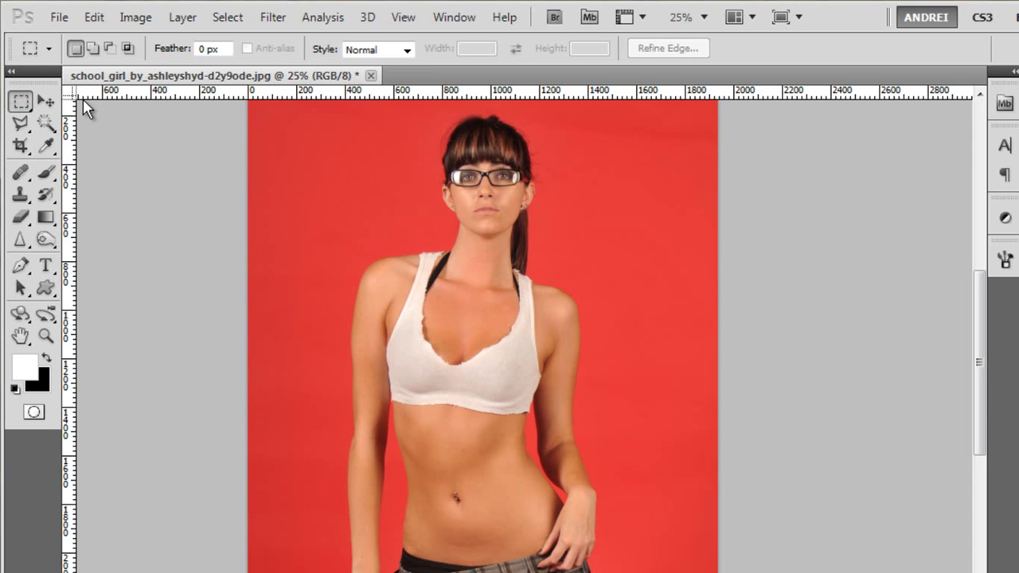
left_click(406, 52)
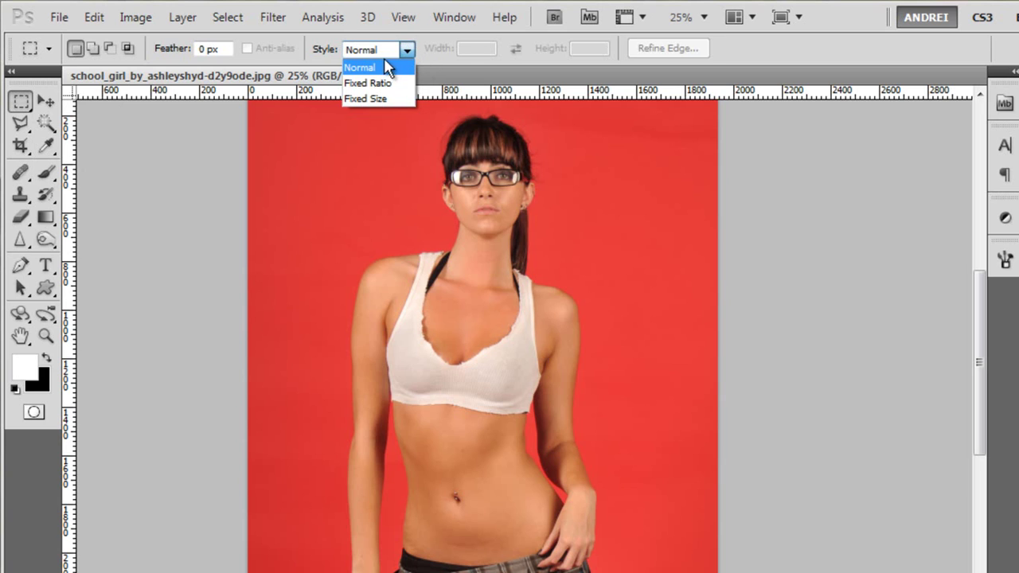
left_click(378, 68)
left_click_drag(272, 176, 404, 393)
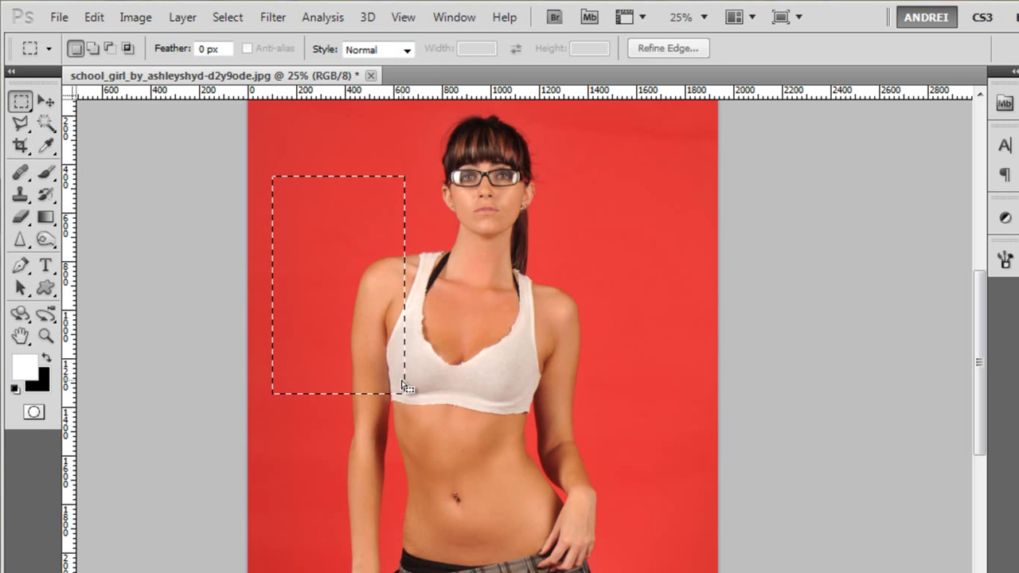
left_click(371, 117)
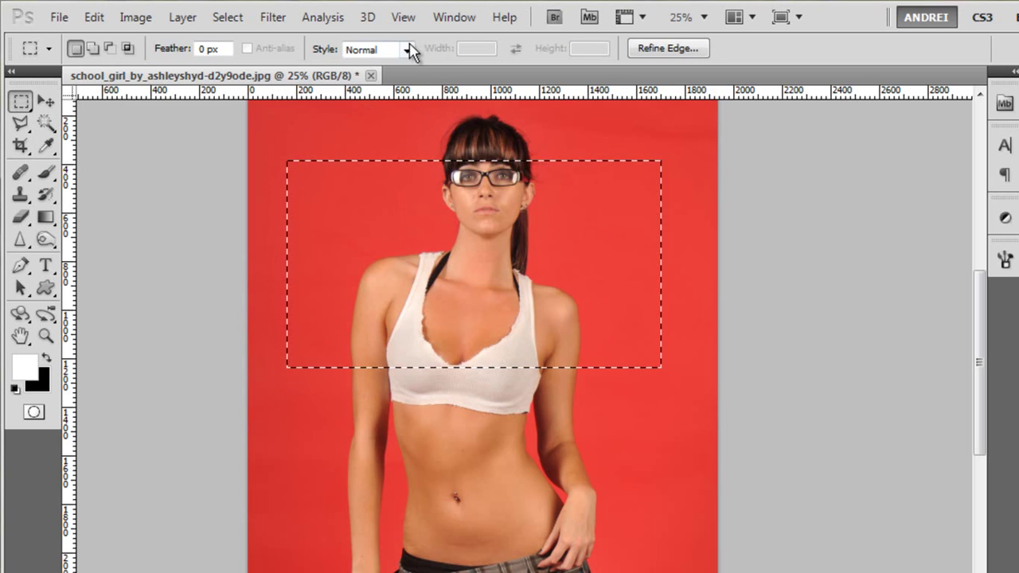
Step: Set the Fixed Ratio style to Width 16, Height 9 and draw a wide selection over her upper body
left_click(407, 50)
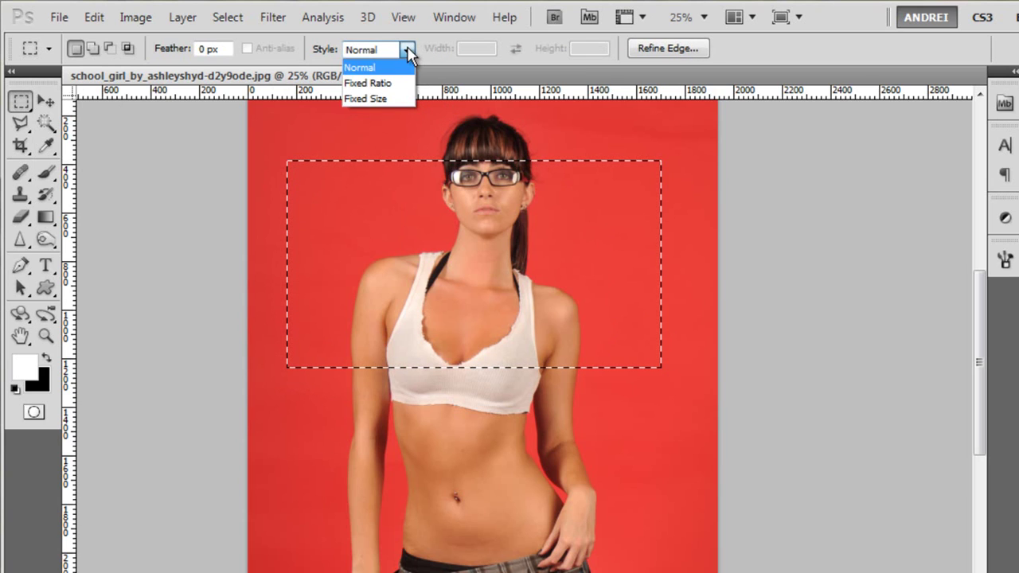
left_click(385, 84)
key("ctrl+d")
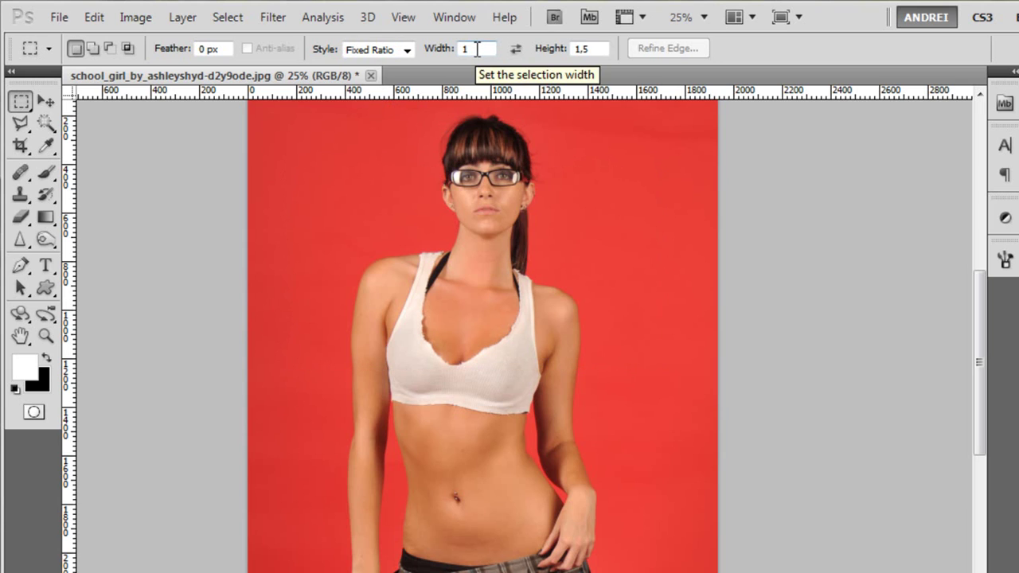
left_click(479, 49)
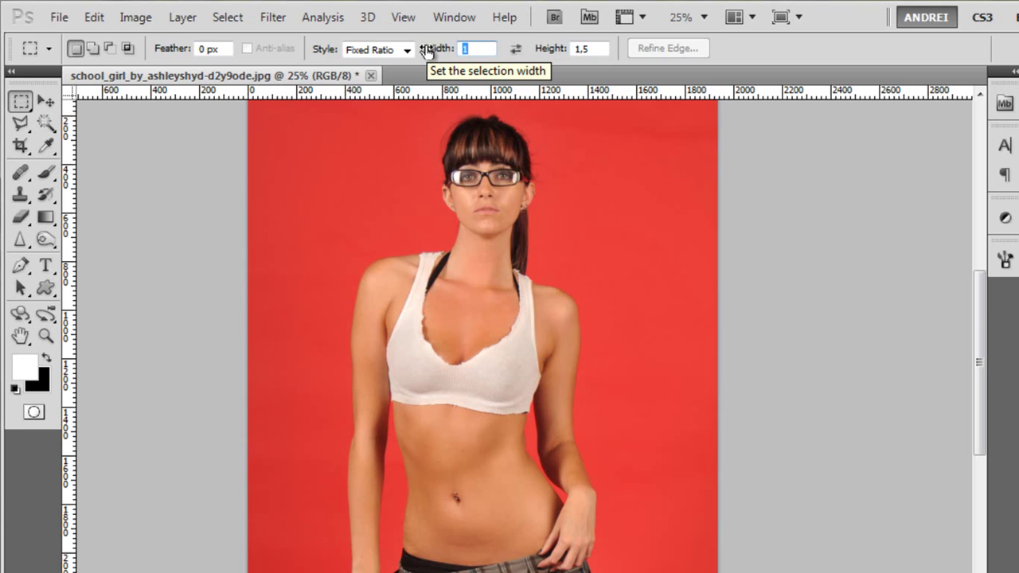
type("16")
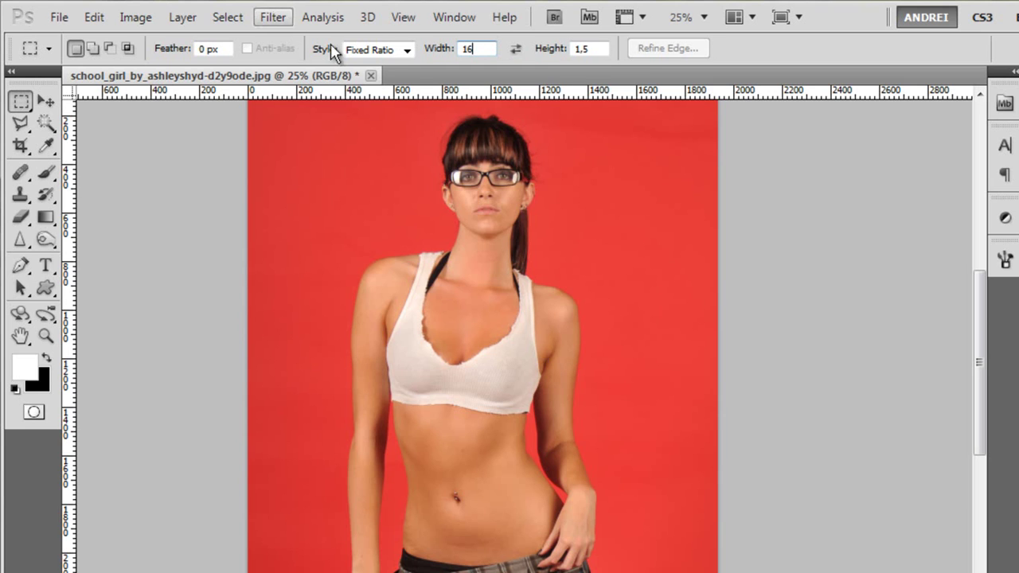
left_click_drag(608, 49, 575, 49)
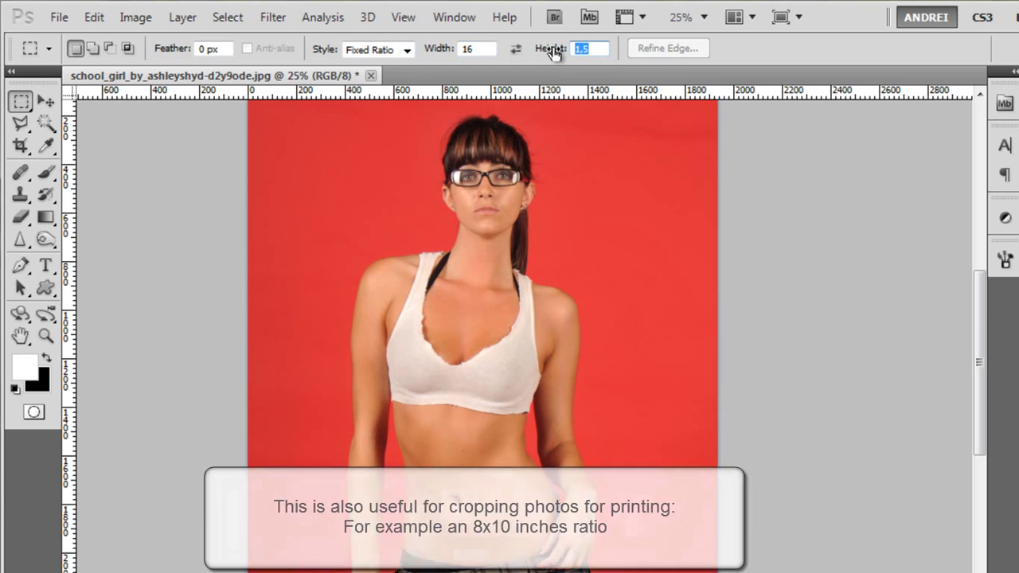
type("9")
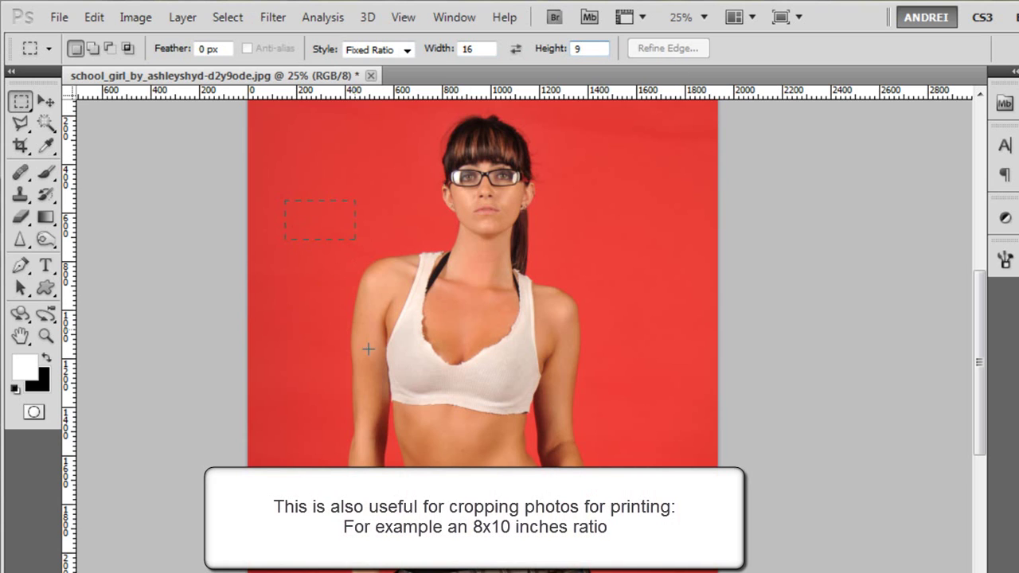
left_click_drag(450, 293, 659, 411)
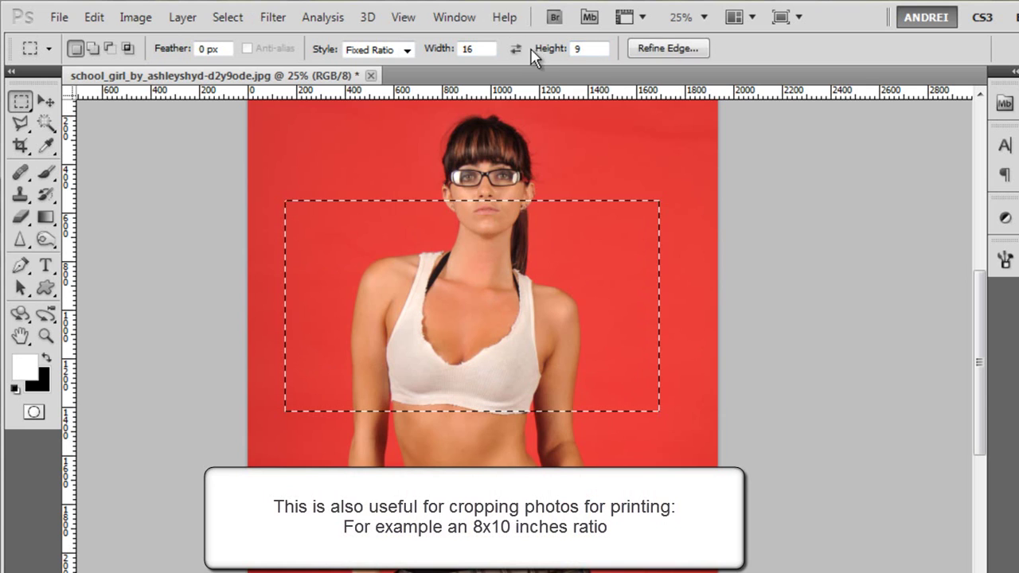
Step: Swap the ratio to 9 by 16 and draw a tall selection left of her head
left_click(516, 50)
left_click(313, 154)
left_click_drag(336, 139, 531, 498)
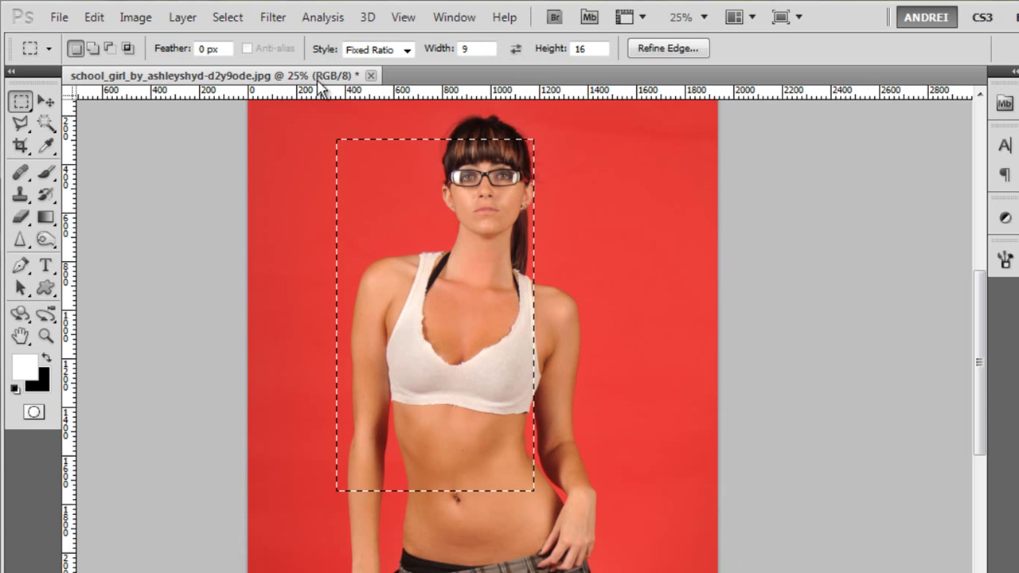
left_click(305, 158)
left_click_drag(303, 146, 336, 377)
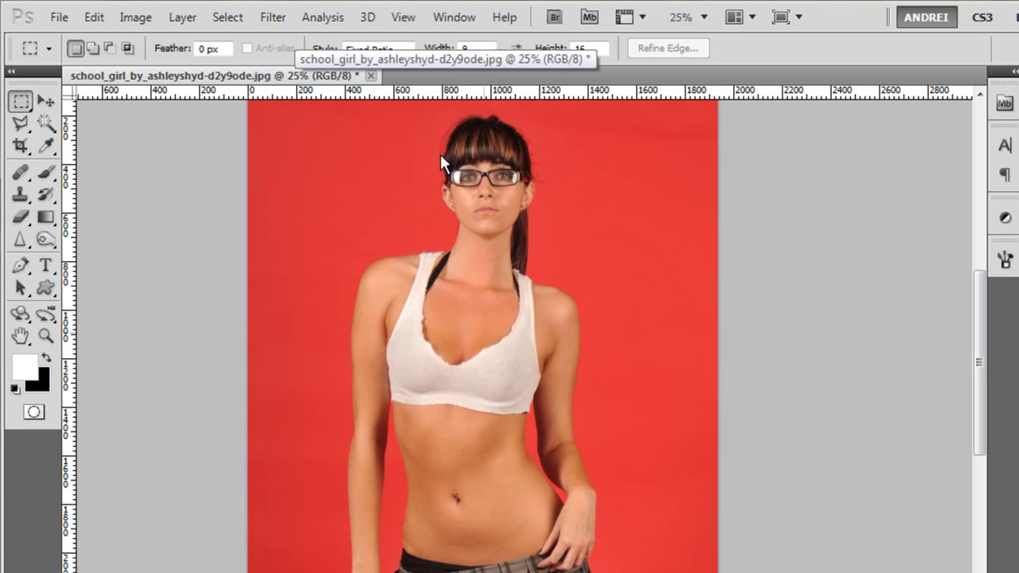
left_click_drag(440, 153, 451, 155)
Step: Set the Fixed Size style to 200 × 500 px and place the selection left of her head
left_click(407, 49)
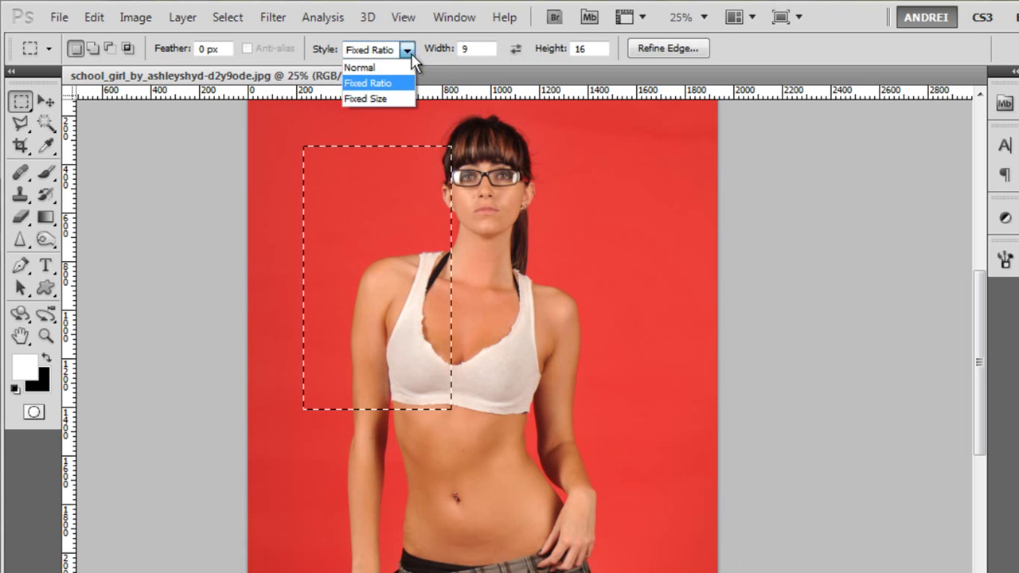
left_click(380, 99)
left_click(313, 119)
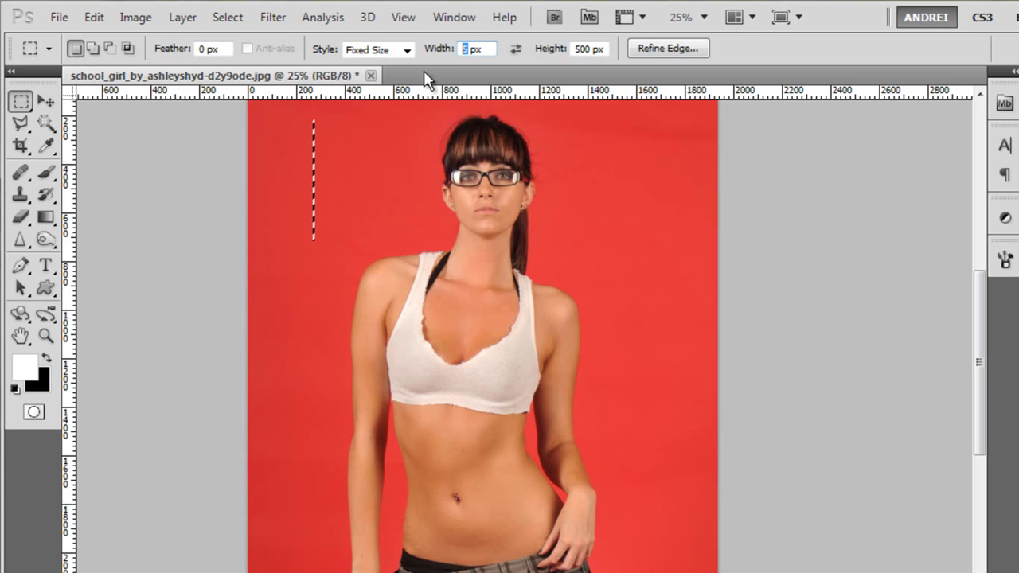
type("200")
left_click(588, 48)
left_click(335, 206)
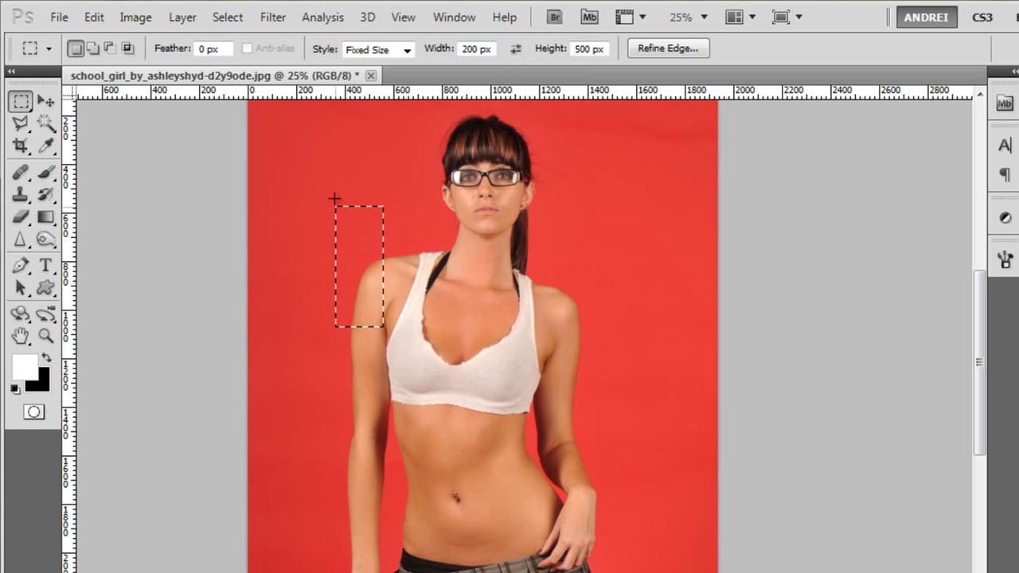
left_click(300, 152)
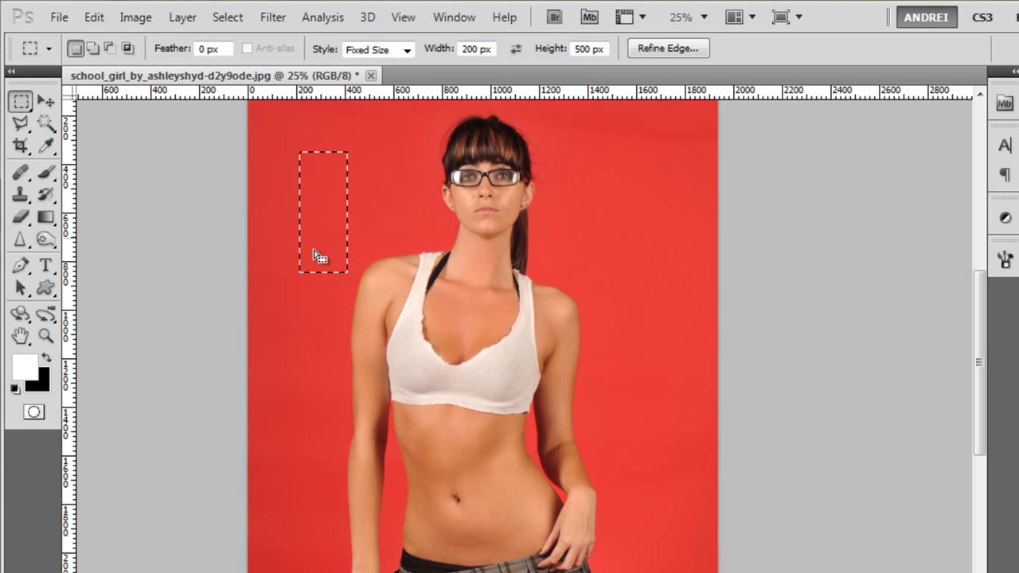
Step: Swap to 500 × 200 px, place the wide selection, then return to the Normal style
left_click(516, 48)
left_click(408, 246)
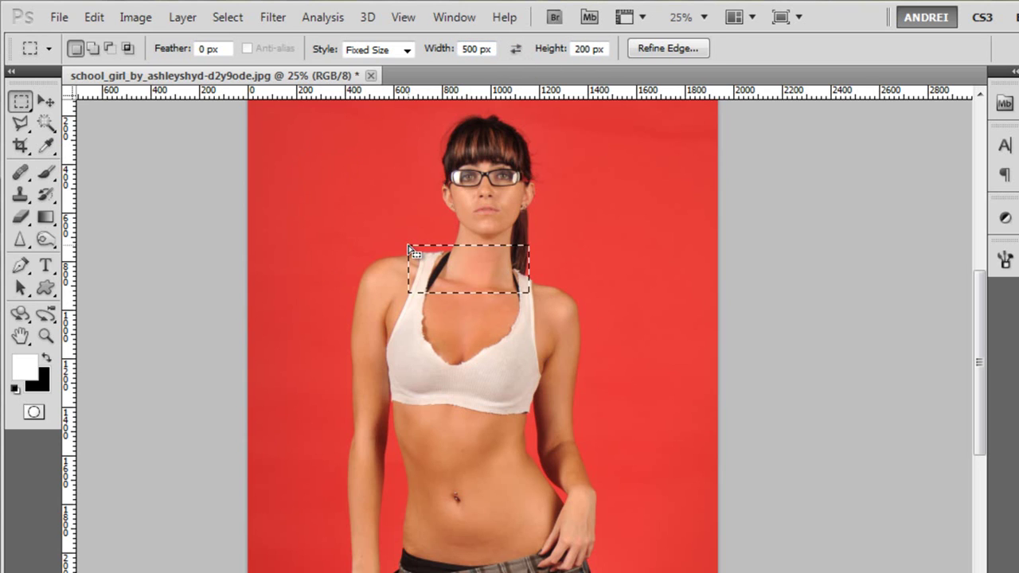
left_click(320, 186)
left_click(284, 171)
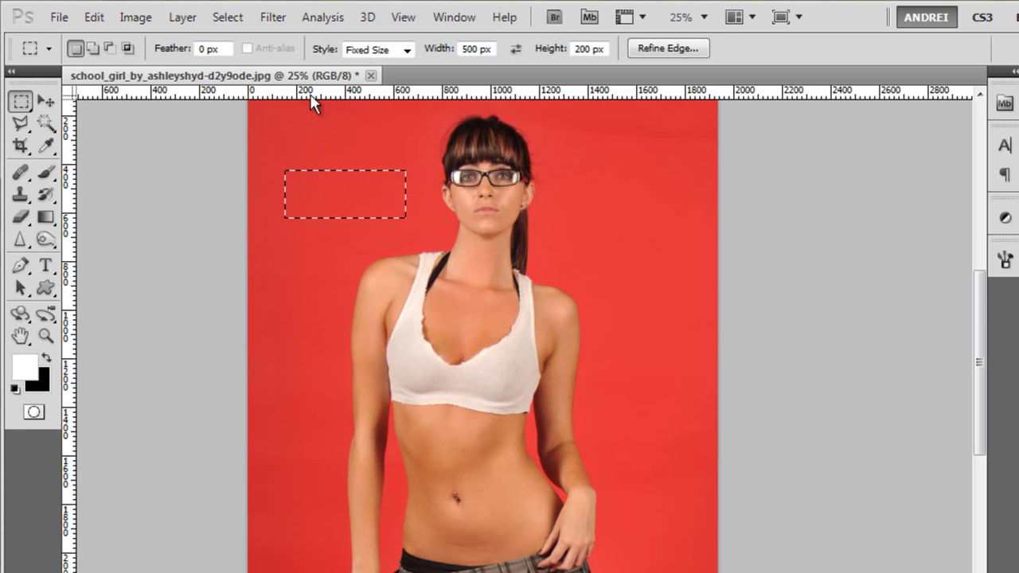
left_click(406, 49)
left_click(387, 69)
Step: Deselect, pick the Magic Wand, and select the red background around the woman
key("ctrl+d")
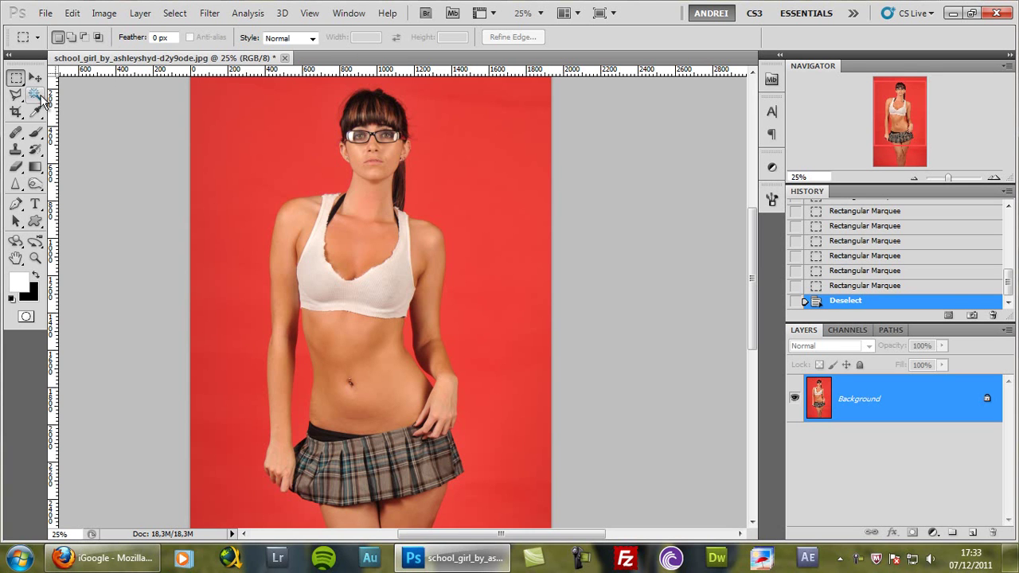
left_click(35, 93)
left_click(99, 110)
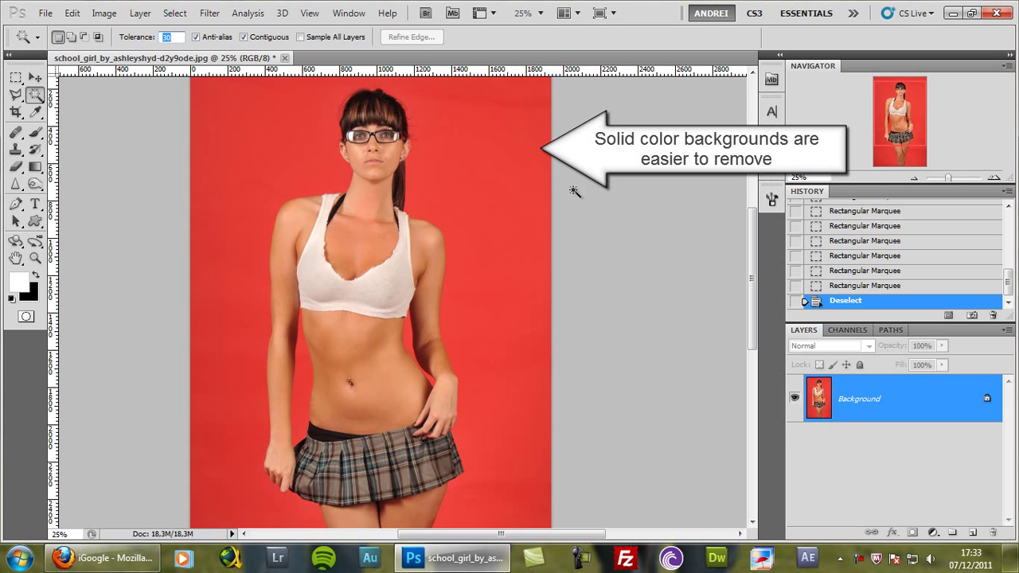
left_click(471, 158)
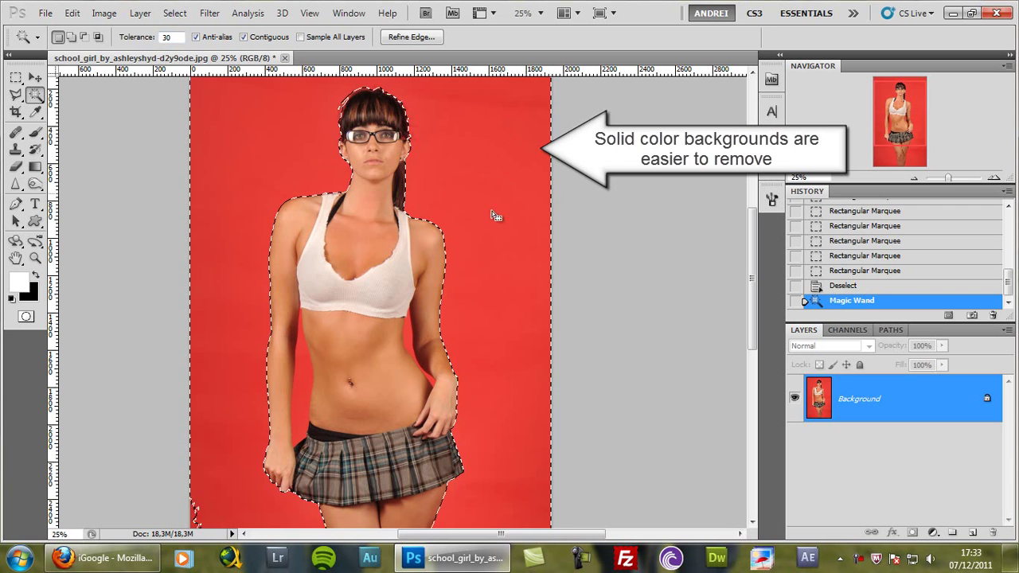
left_click_drag(897, 131, 892, 153)
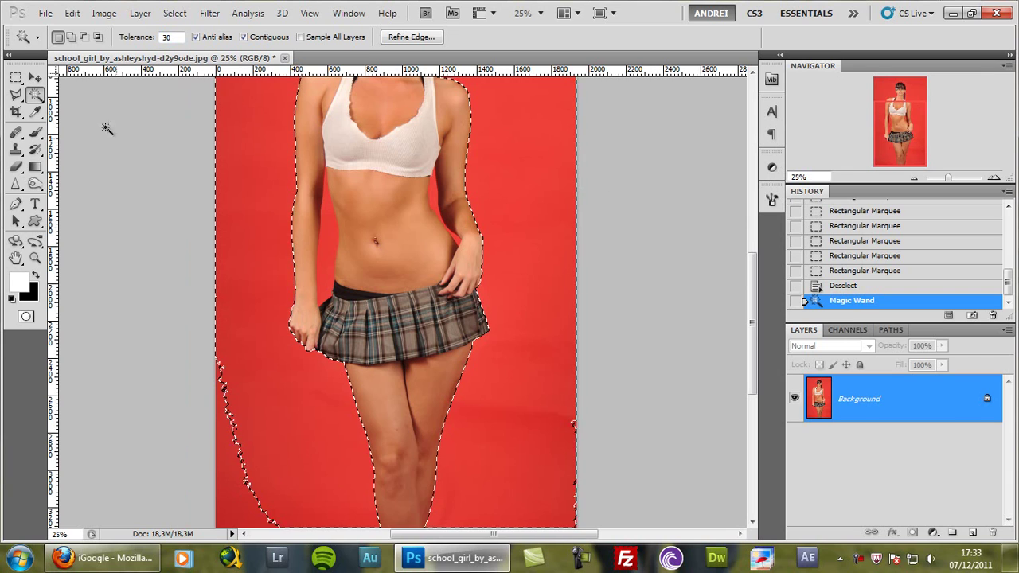
Step: In Add to Selection mode, add the remaining red areas beside her arms and legs
left_click(71, 37)
left_click(235, 490)
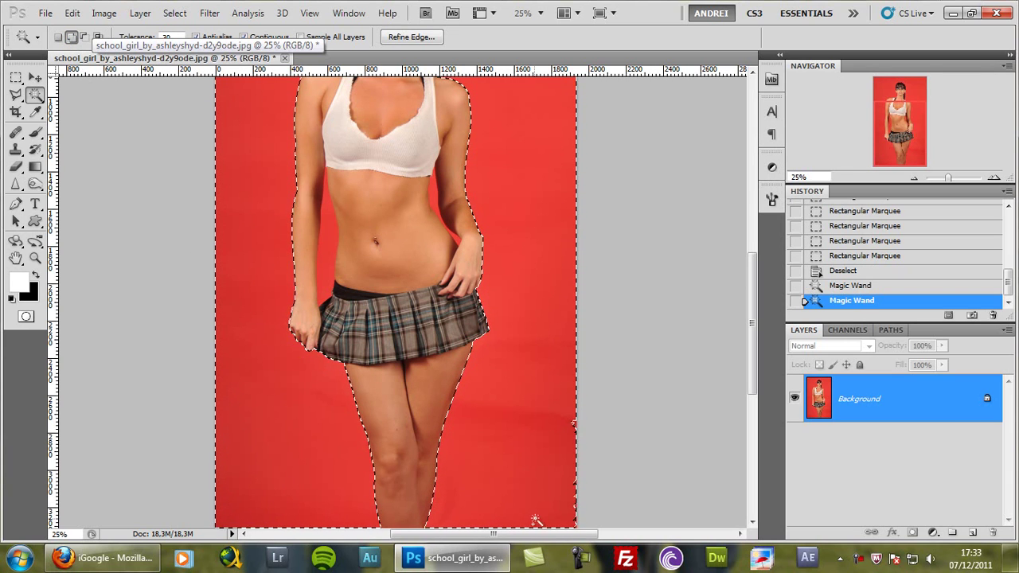
left_click(561, 457)
left_click_drag(299, 274, 295, 440)
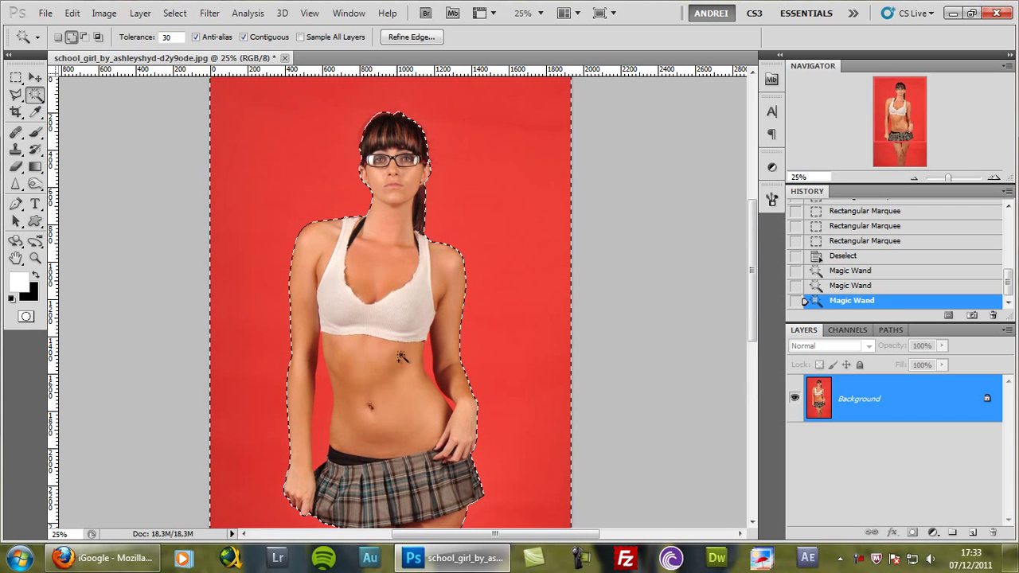
scroll(295, 440, "up", 2)
left_click(352, 361)
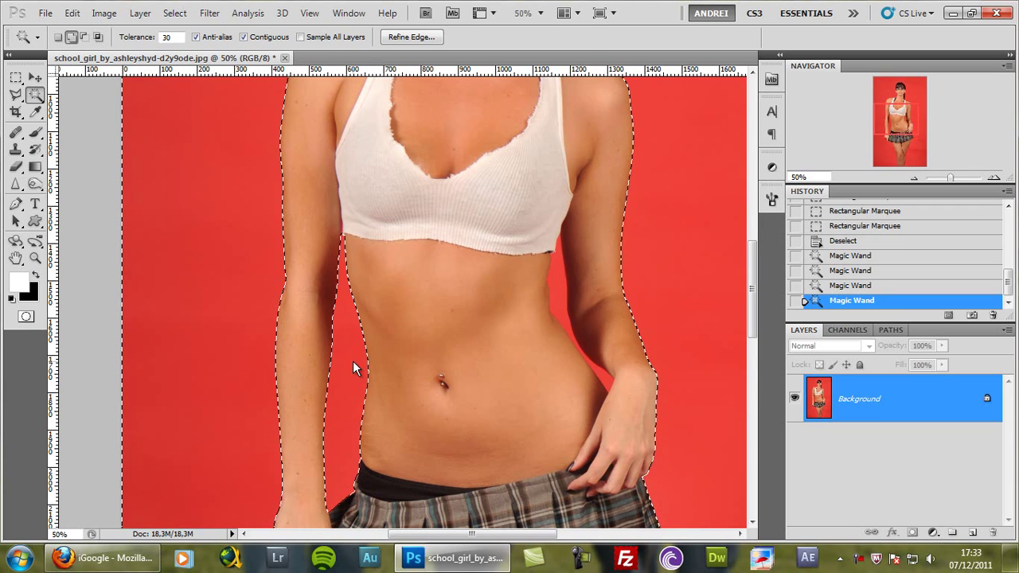
left_click(559, 287)
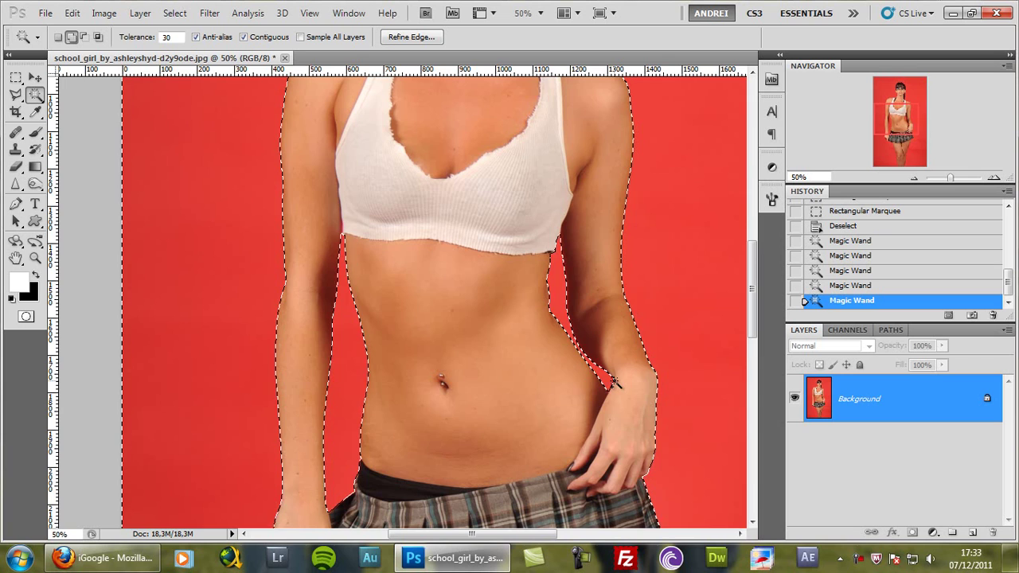
scroll(604, 322, "down", 2)
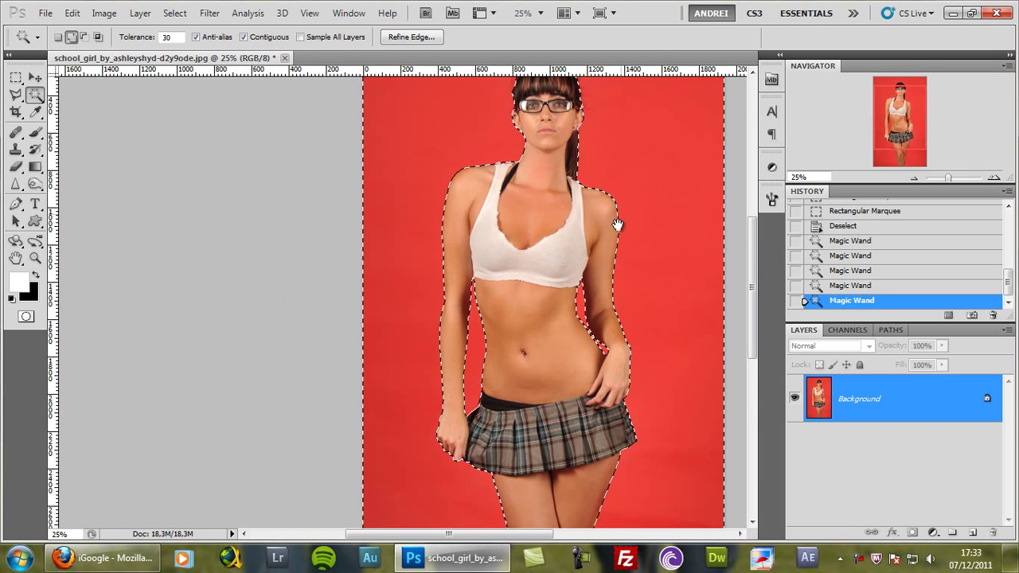
left_click_drag(625, 220, 547, 306)
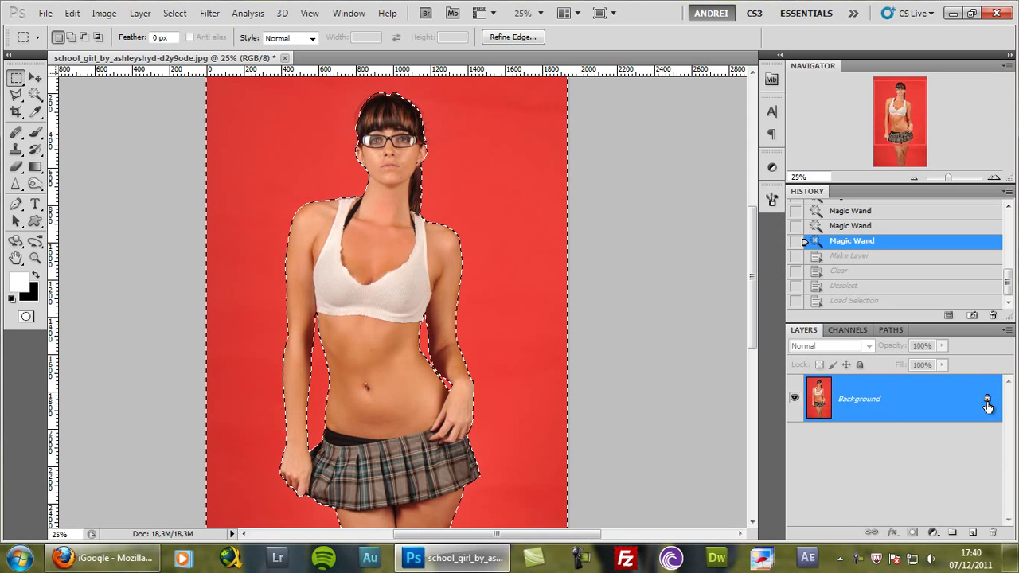
Step: Convert the Background to Layer 0, delete the selected red backdrop, and deselect
left_click_drag(987, 403, 995, 531)
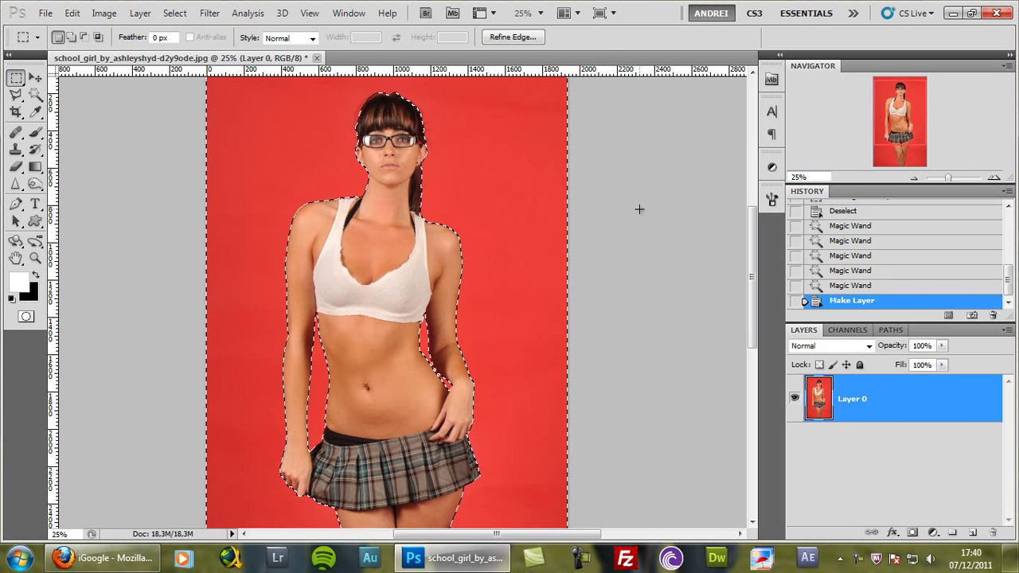
key("Delete")
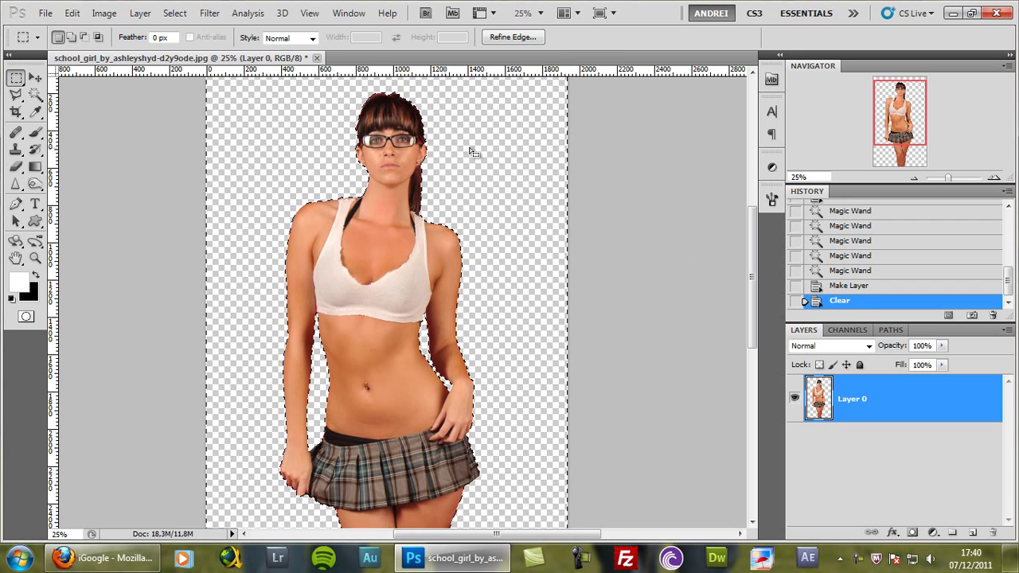
key("Delete")
key("ctrl+d")
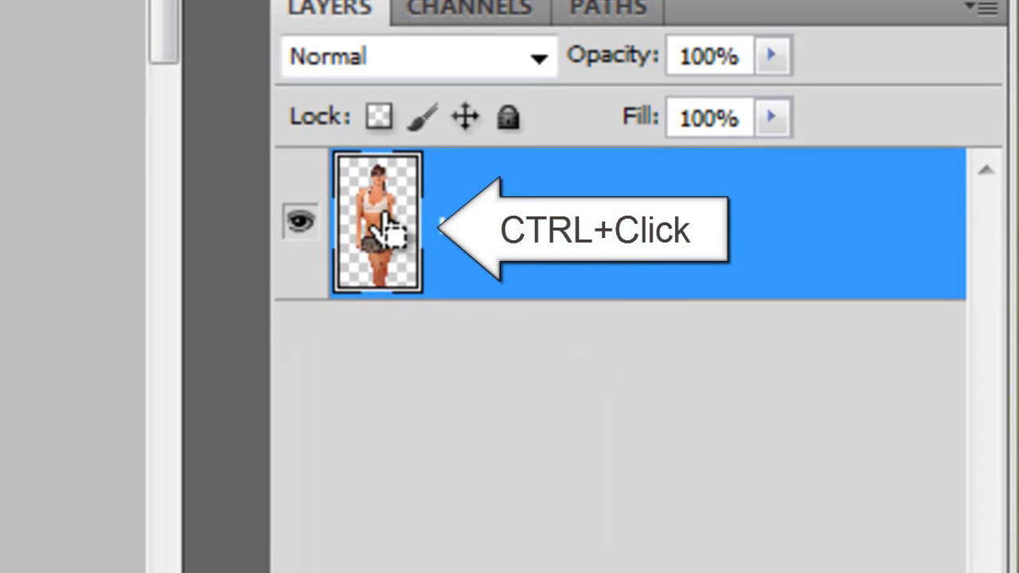
Step: Load Layer 0's outline as a selection and zoom in on her hair and bangs
left_click(389, 239, "ctrl")
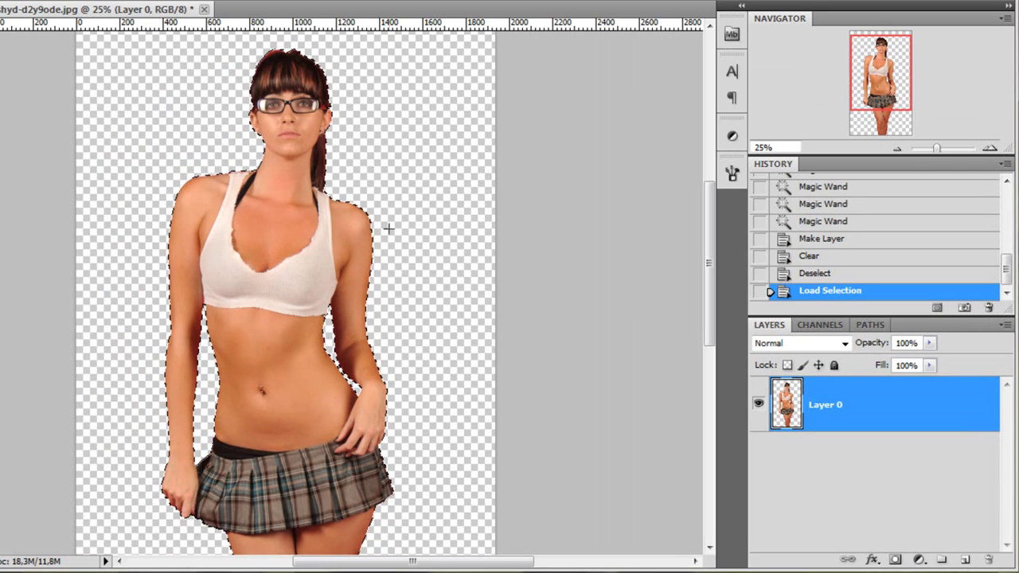
scroll(334, 124, "up", 1)
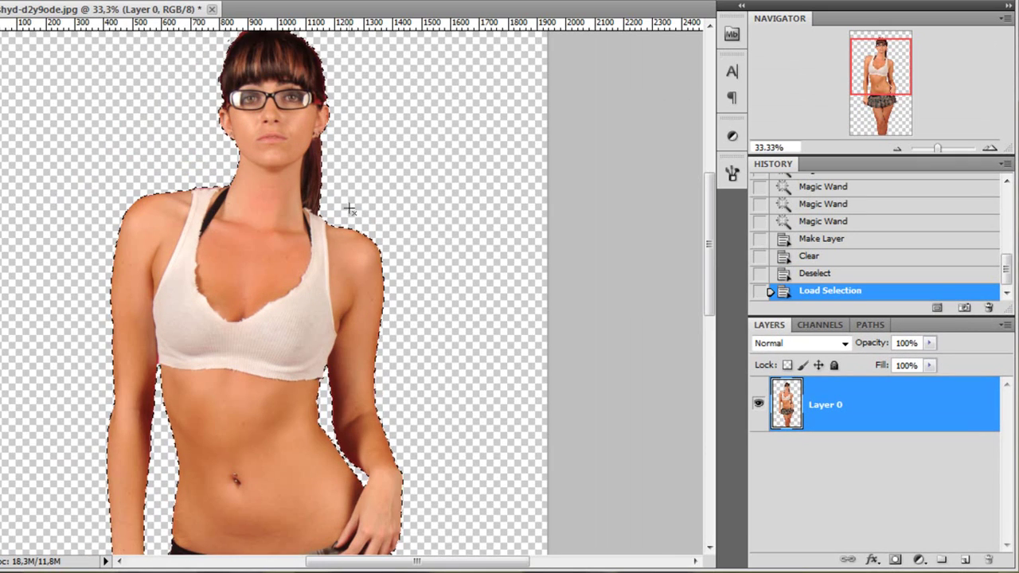
scroll(326, 113, "up", 2)
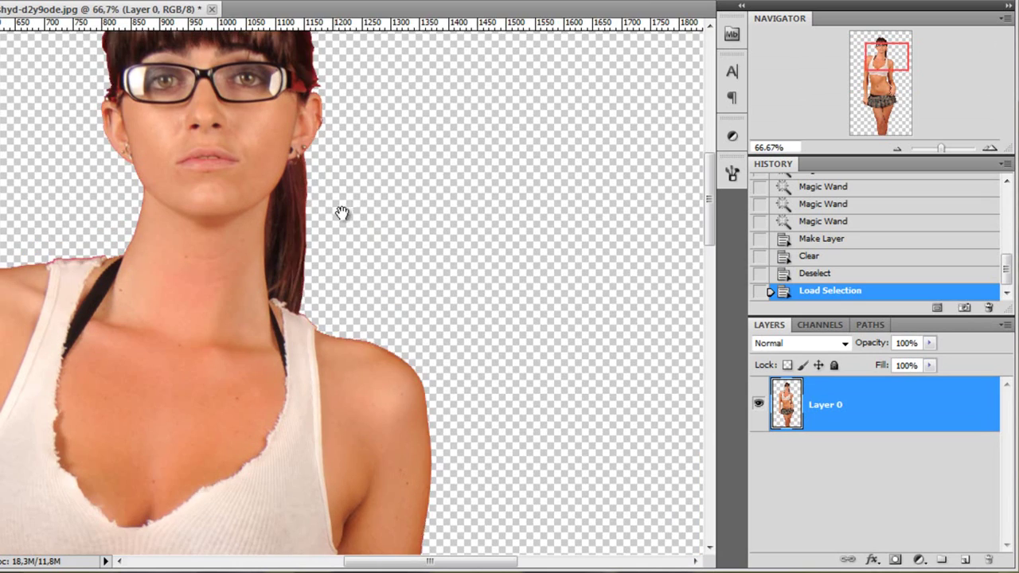
scroll(342, 212, "up", 2)
scroll(287, 118, "up", 3)
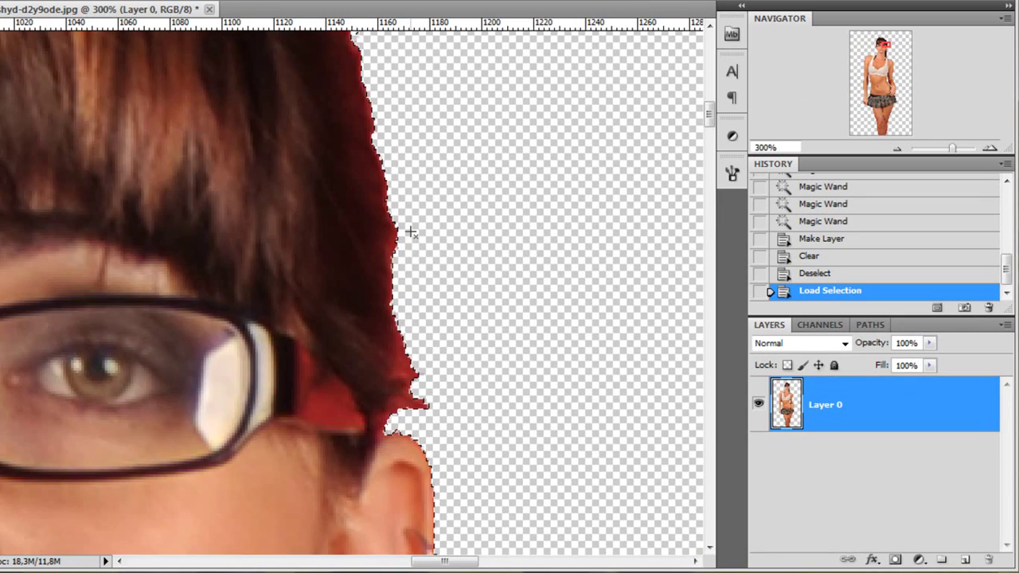
left_click_drag(423, 234, 552, 393)
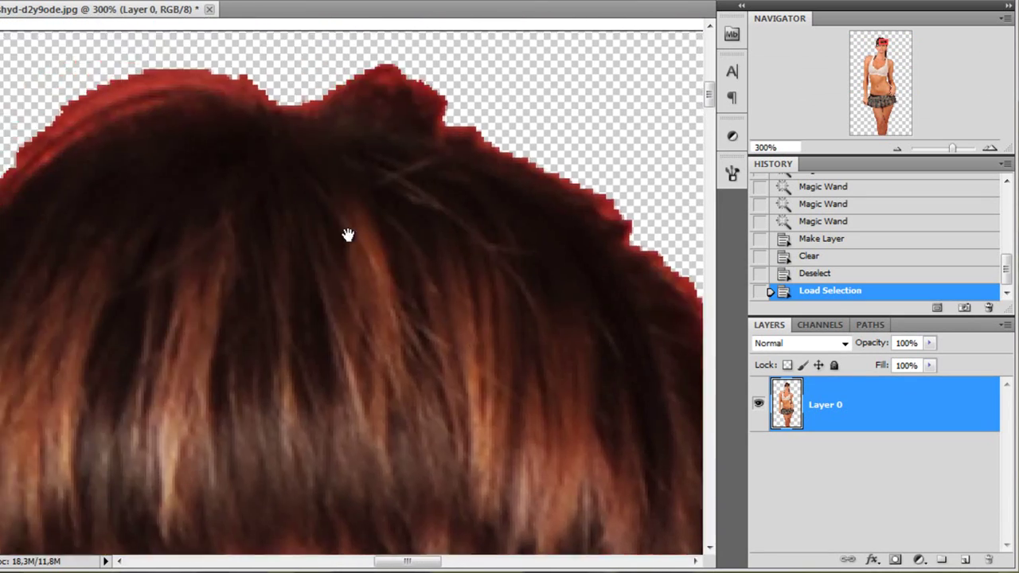
left_click_drag(346, 232, 350, 135)
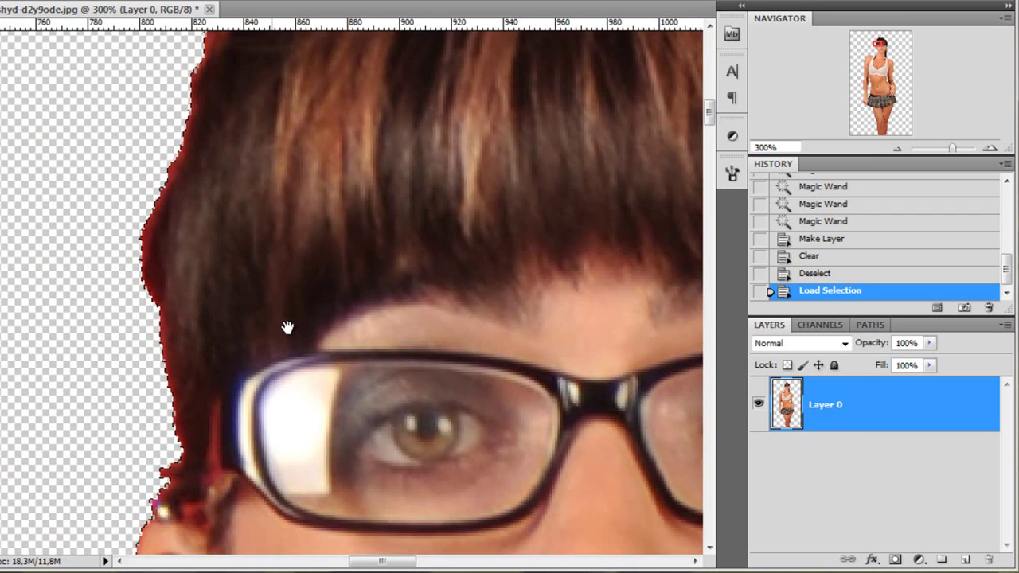
left_click_drag(286, 330, 375, 175)
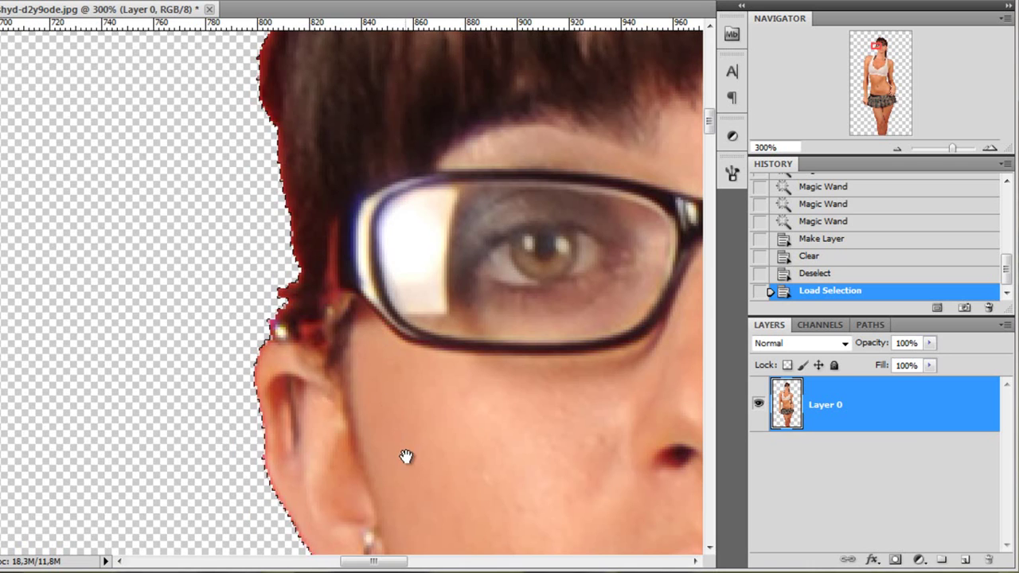
scroll(398, 244, "down", 10)
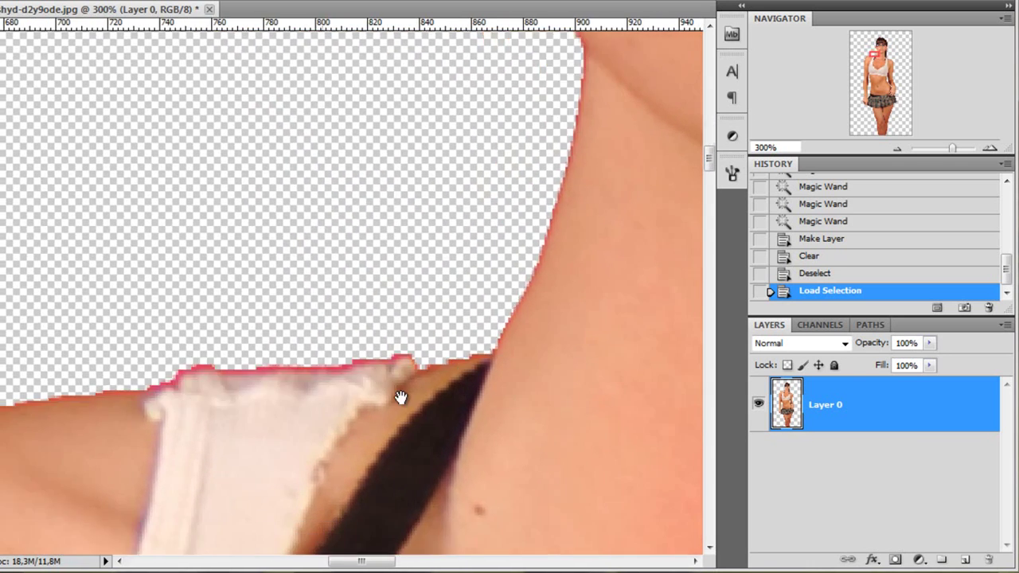
Step: Pan along her shoulder, face and ear to inspect the reddish edge fringe
left_click_drag(230, 432, 370, 419)
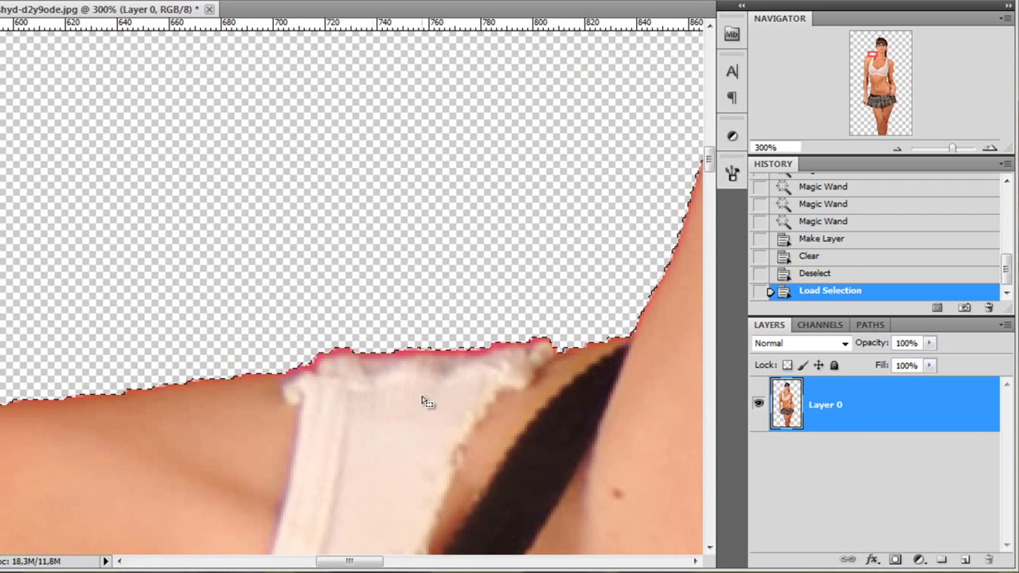
left_click_drag(279, 393, 404, 342)
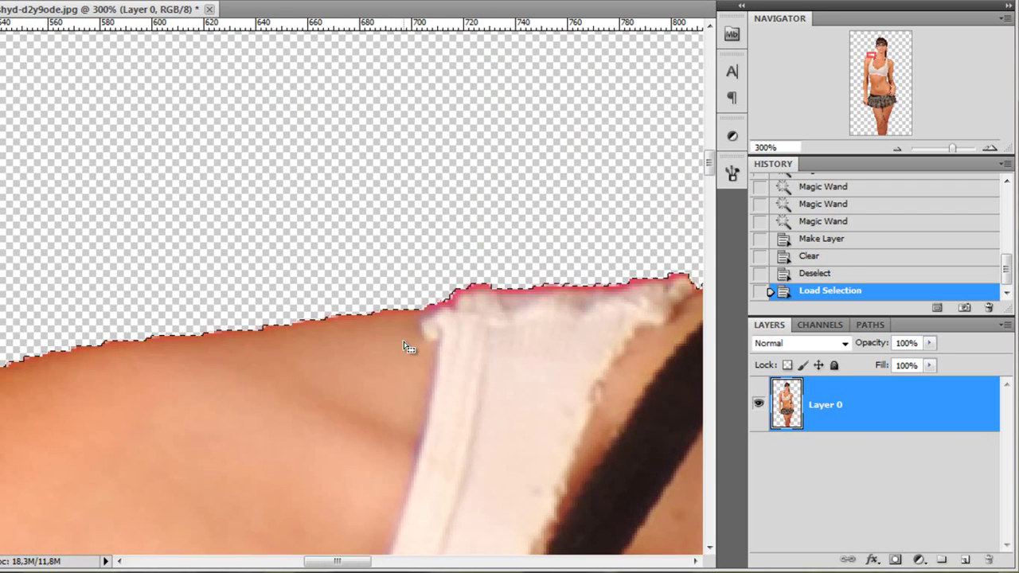
scroll(423, 330, "down", 2)
left_click_drag(469, 305, 291, 405)
left_click_drag(557, 175, 480, 241)
left_click_drag(468, 305, 346, 364)
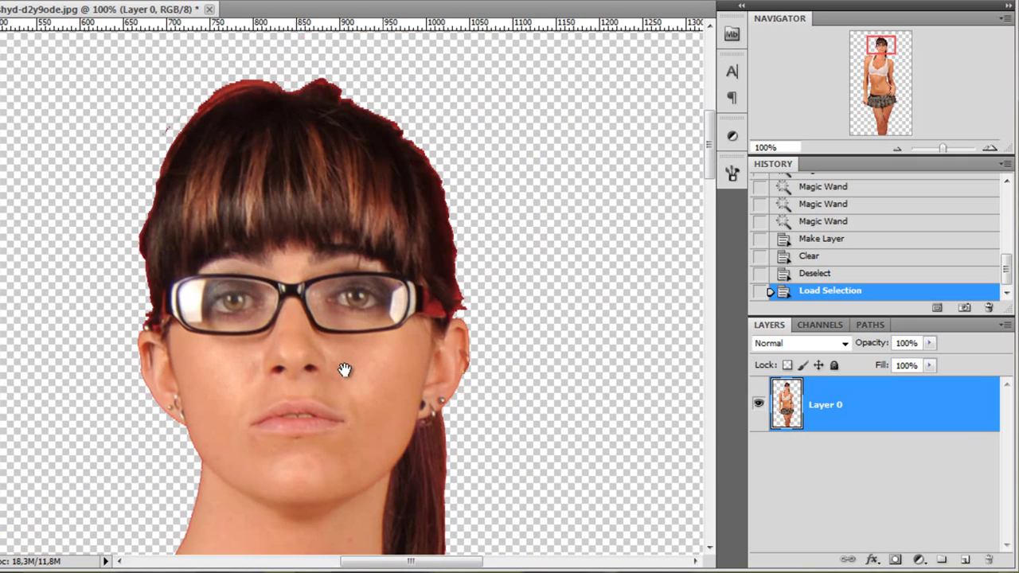
scroll(346, 366, "up", 1)
scroll(391, 312, "up", 1)
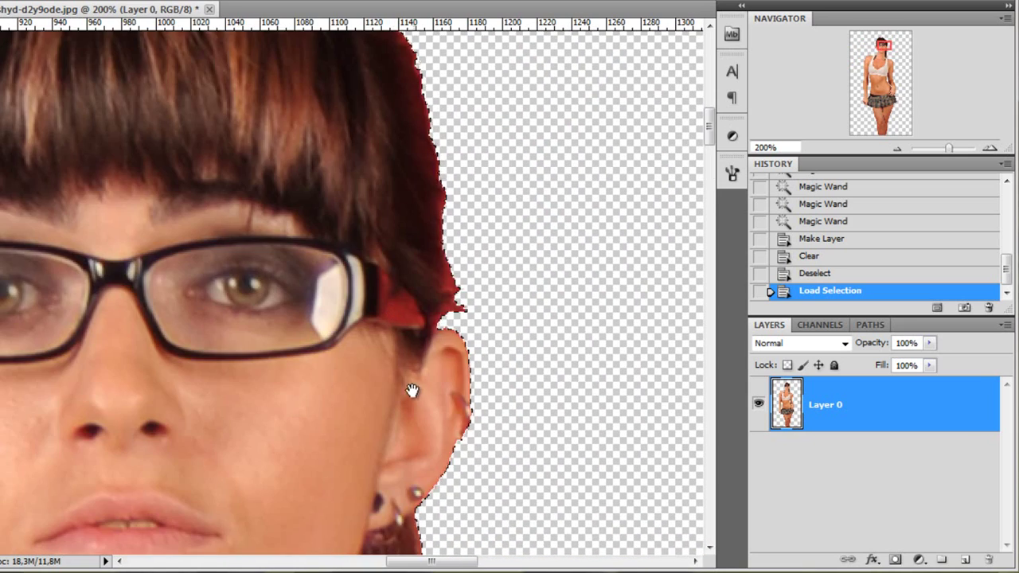
left_click_drag(392, 313, 312, 249)
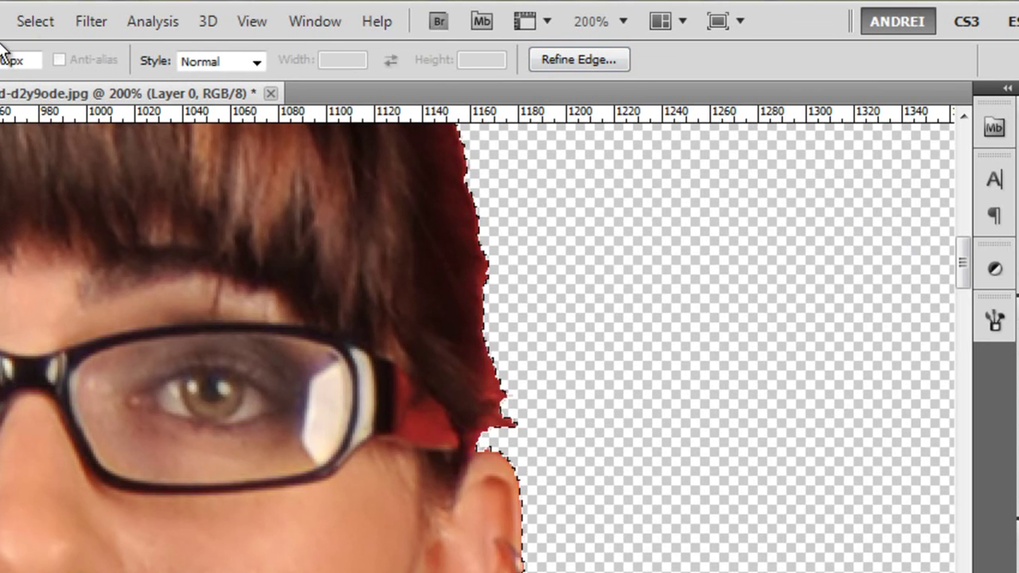
Step: In Refine Edge, set Smooth 27, Feather 1.4 px, Contrast 50%, Shift Edge -27% and check the preview
left_click(37, 19)
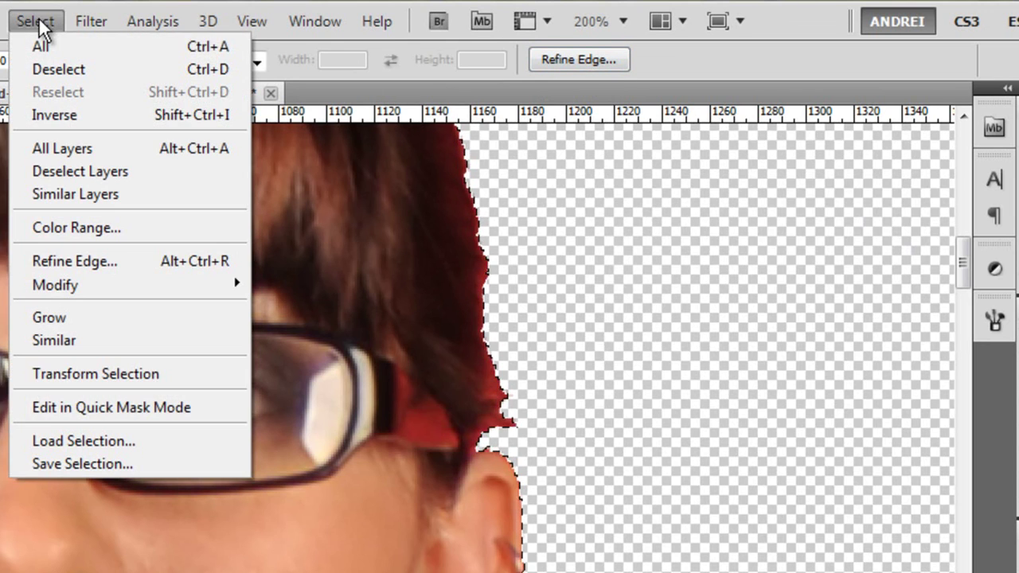
left_click(100, 262)
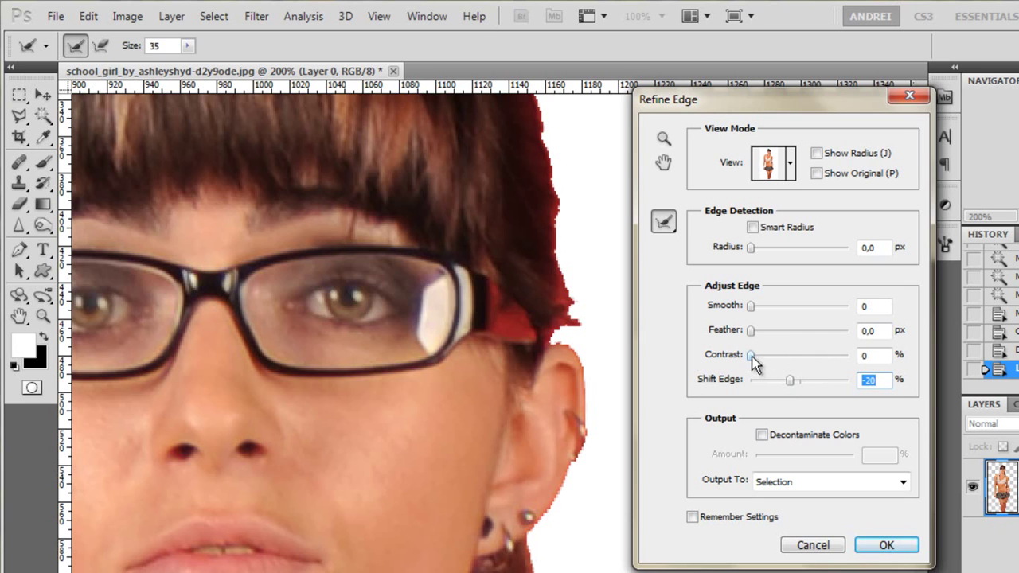
left_click_drag(753, 331, 754, 308)
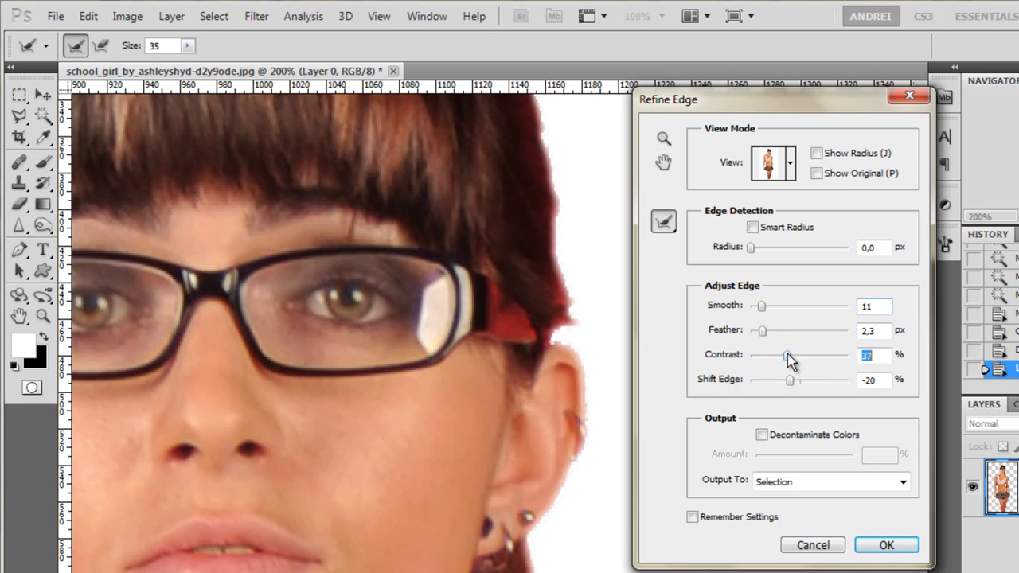
left_click_drag(786, 356, 786, 385)
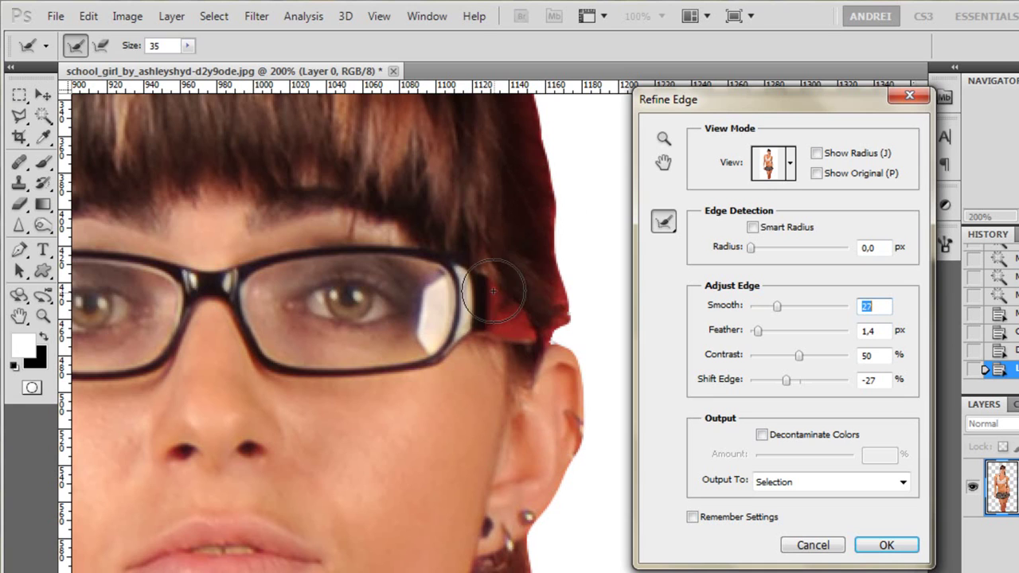
left_click_drag(728, 106, 718, 113)
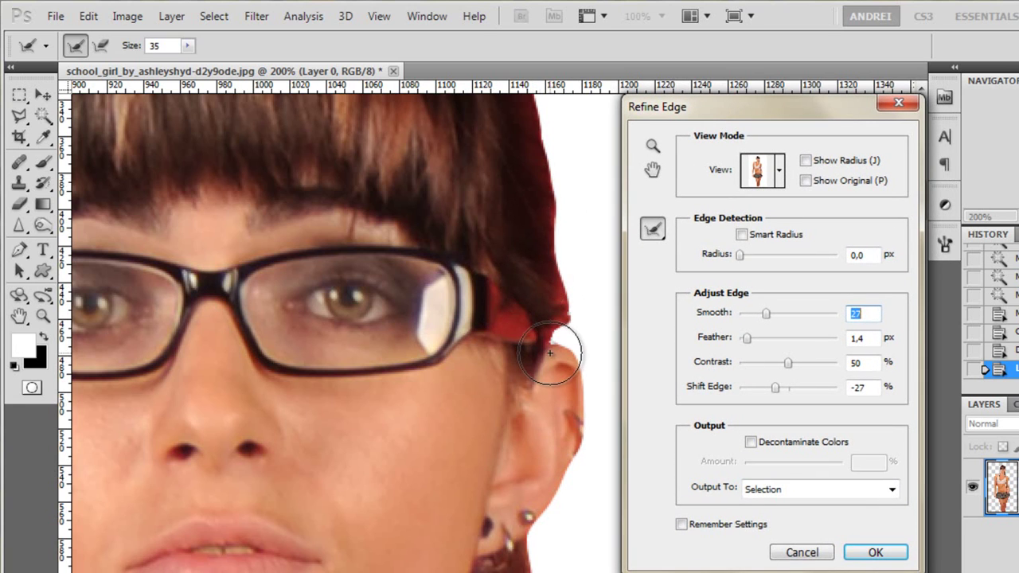
left_click_drag(303, 312, 546, 455)
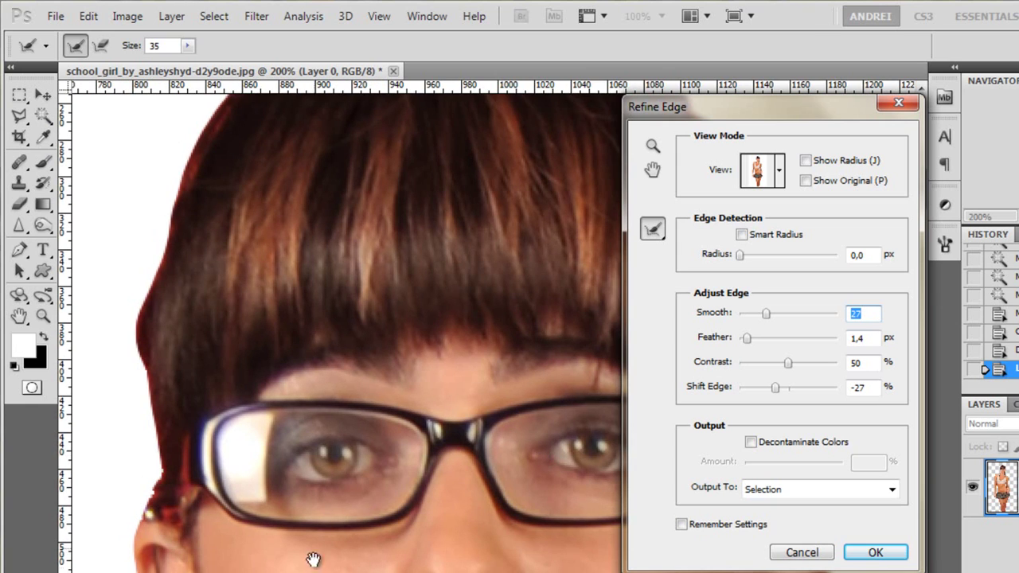
mouse_move(312, 559)
left_mouse_down()
mouse_move(405, 307)
mouse_move(430, 445)
mouse_move(375, 557)
mouse_move(595, 432)
left_mouse_up()
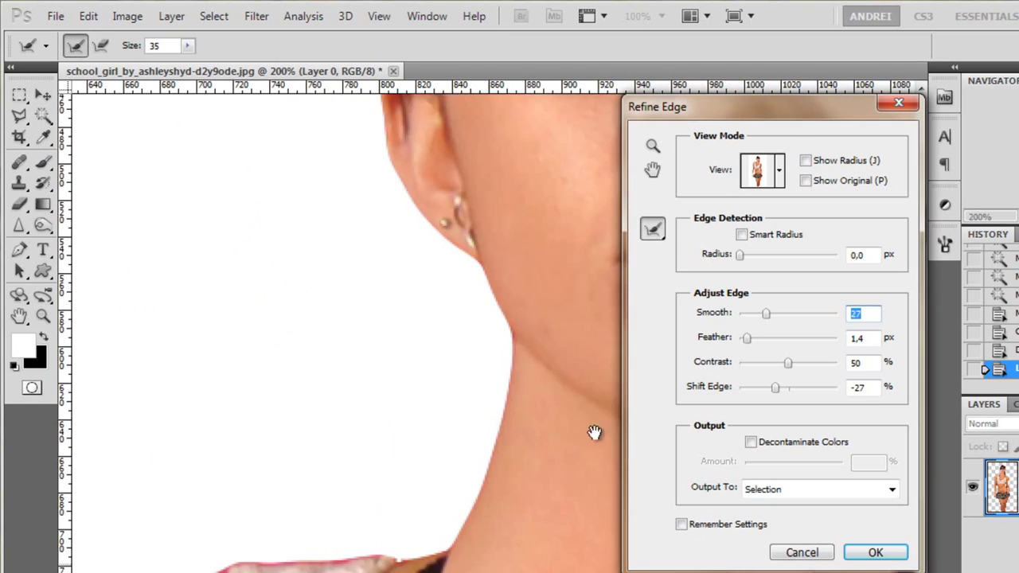
left_click_drag(478, 500, 589, 437)
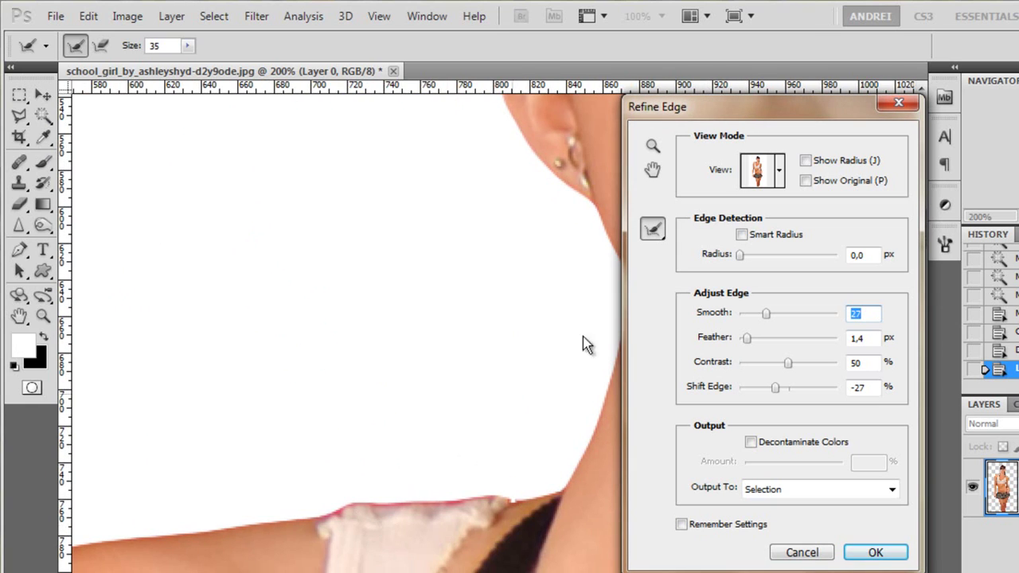
Step: Preview on transparency and raise Feather to 2.8 px and Shift Edge to -46%
left_click(780, 171)
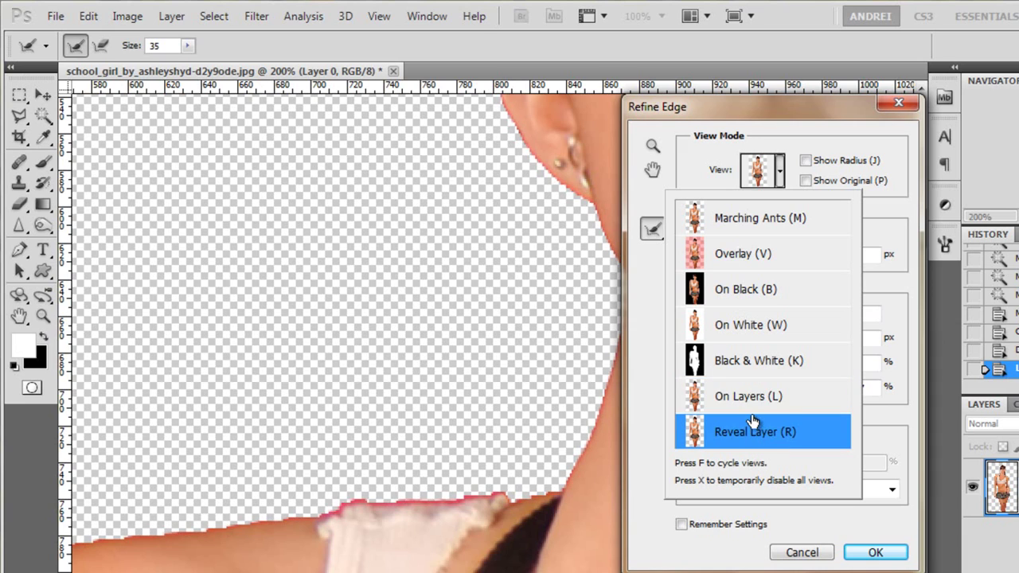
left_click(834, 141)
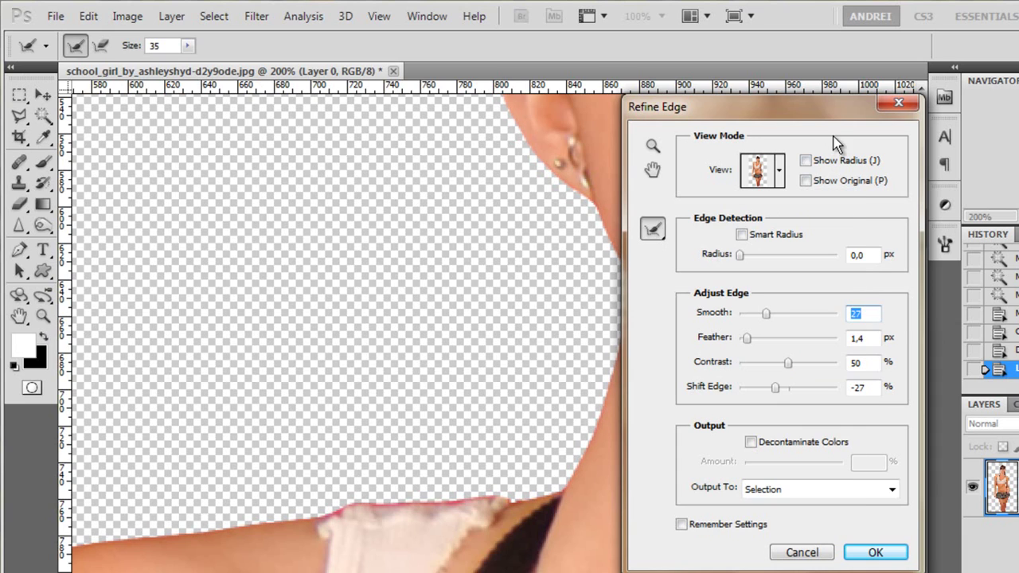
left_click_drag(767, 387, 766, 386)
left_click(753, 338)
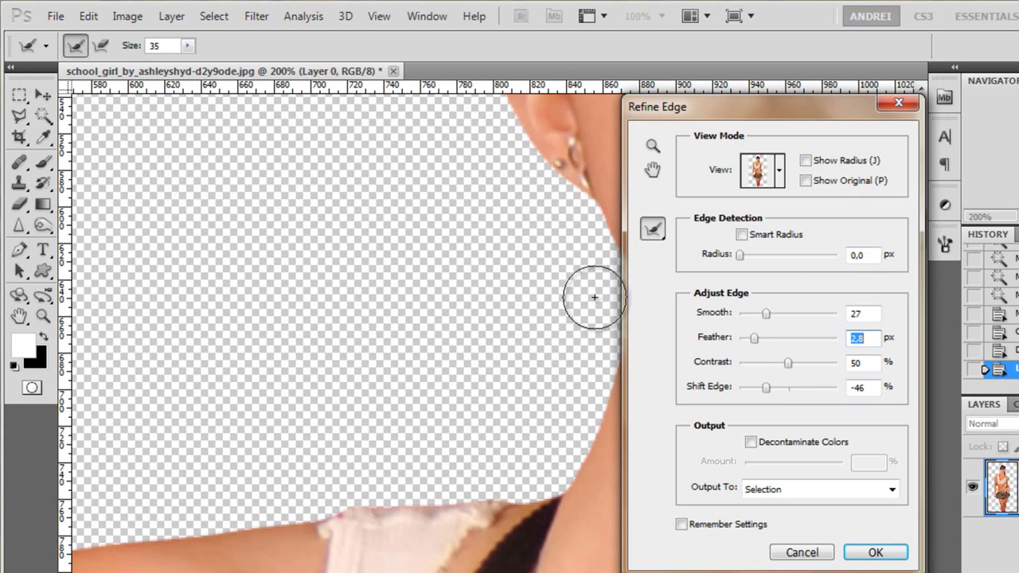
Step: Scroll around the preview to inspect the refined edges of the cut-out
scroll(398, 499, "right", 5)
scroll(398, 499, "up", 10)
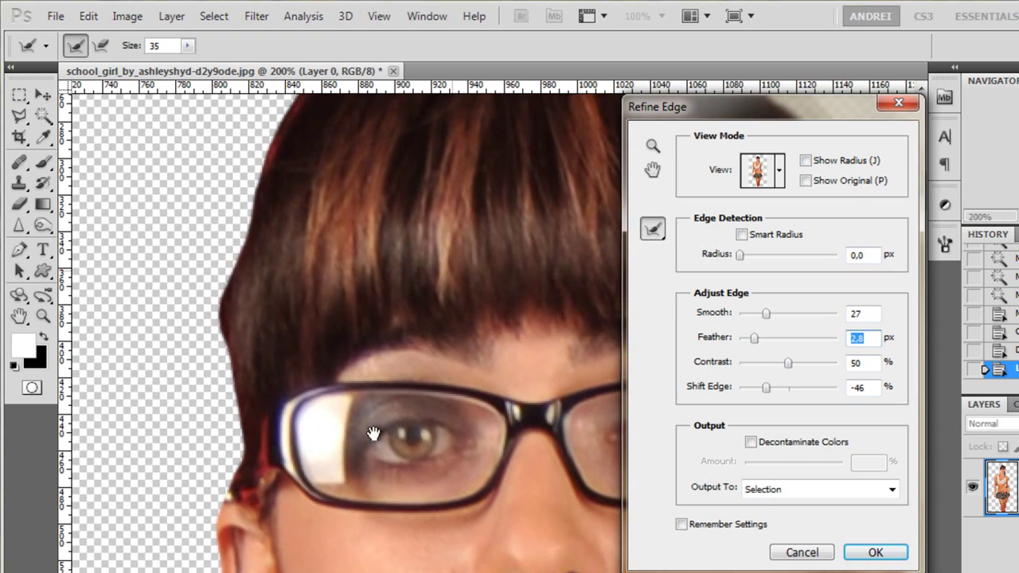
scroll(353, 471, "down", 10)
scroll(330, 371, "right", 5)
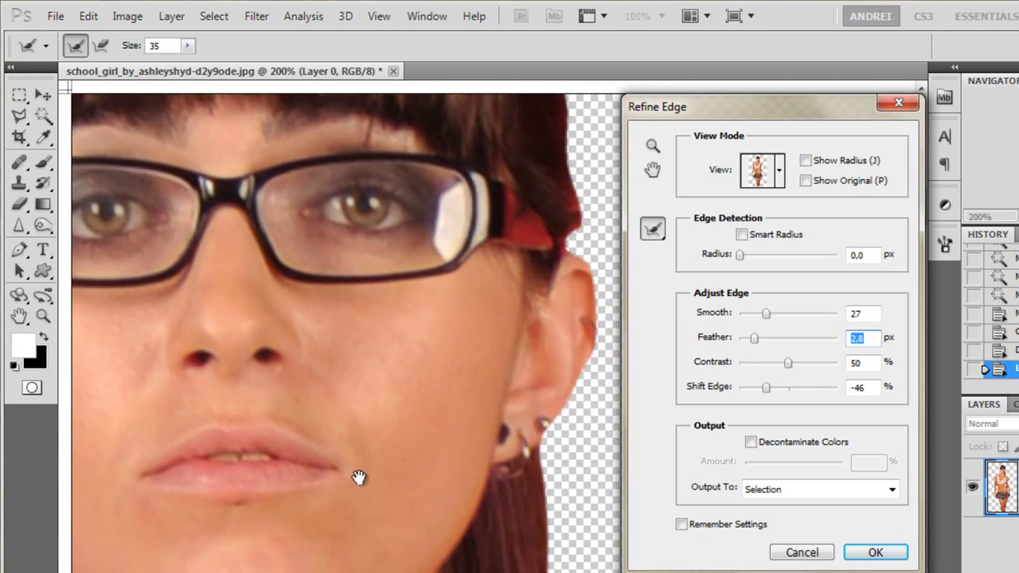
scroll(412, 309, "down", 10)
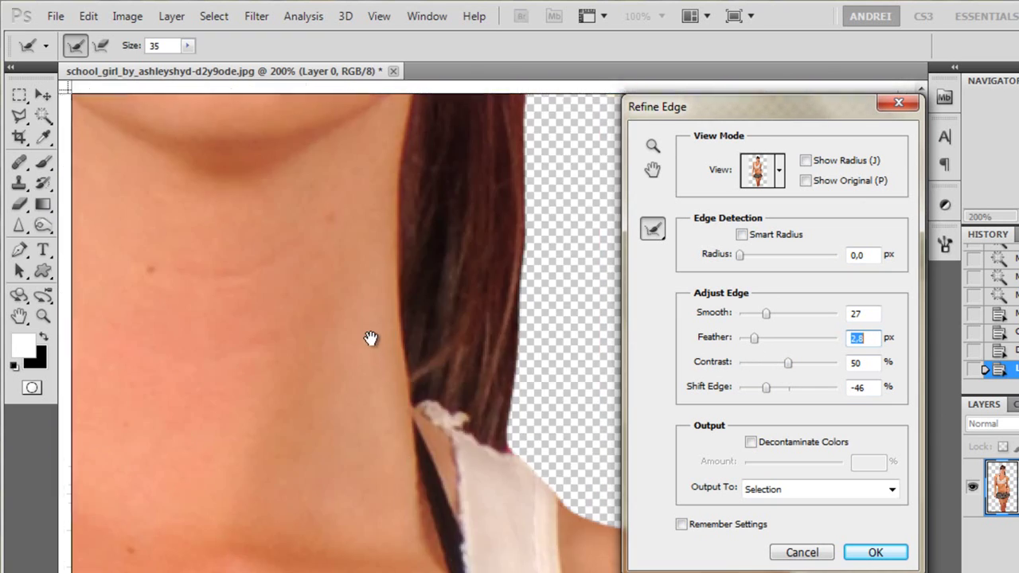
scroll(371, 339, "right", 5)
scroll(414, 449, "down", 5)
scroll(350, 334, "right", 8)
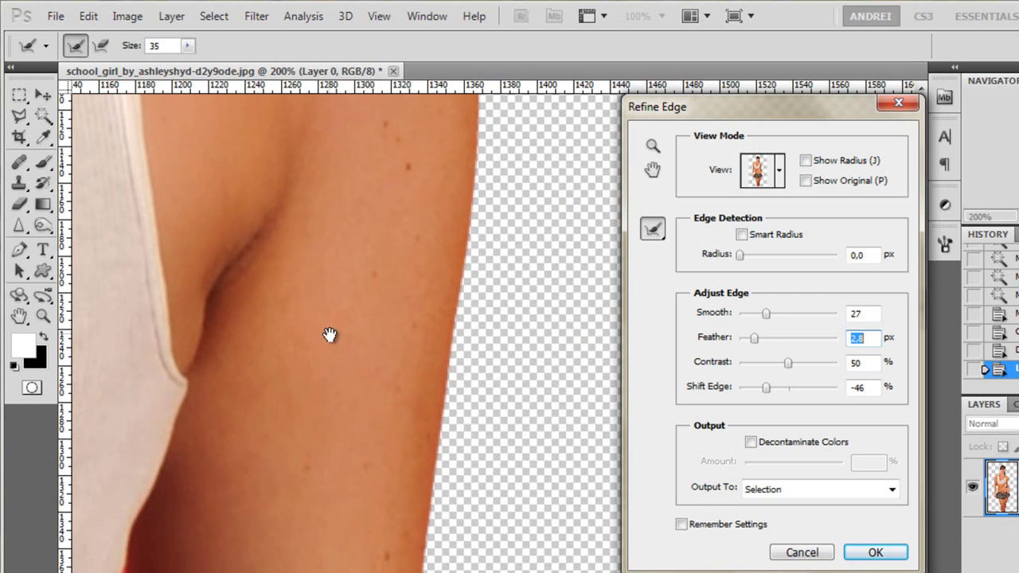
scroll(410, 473, "up", 12)
scroll(405, 357, "left", 5)
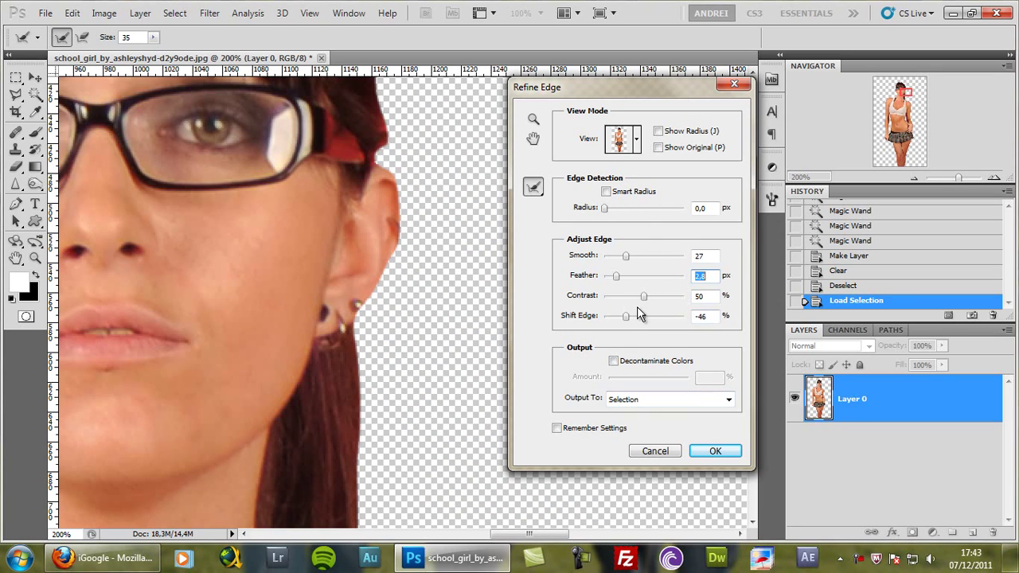
Step: Set the Refine Edge output to Layer Mask and apply it
left_click(729, 401)
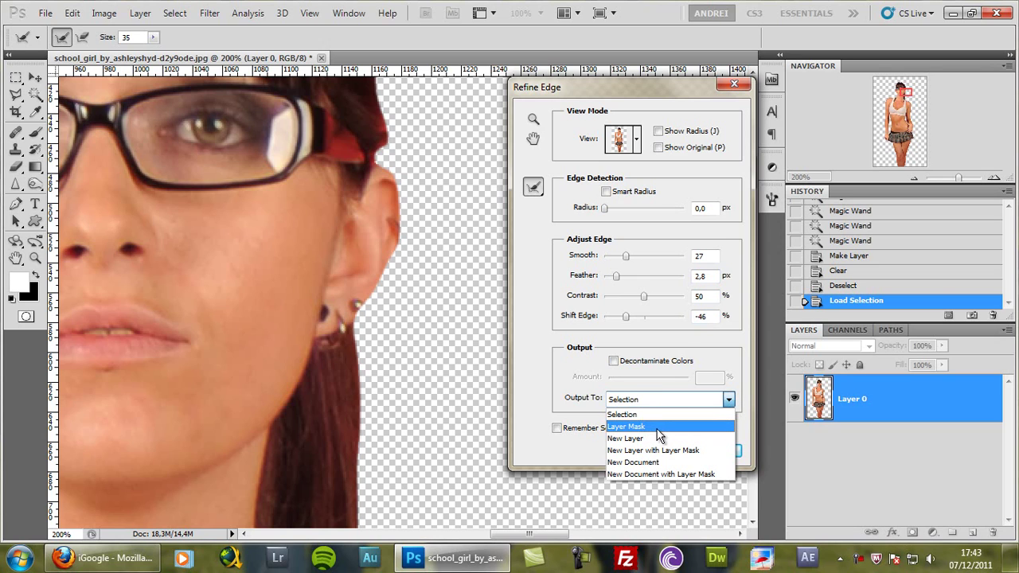
left_click(728, 398)
left_click(728, 399)
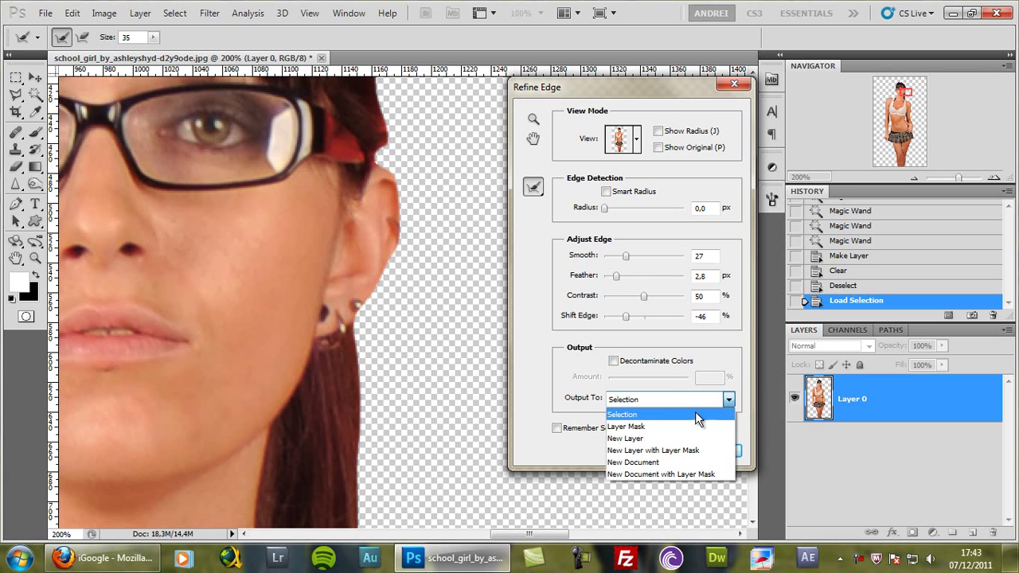
left_click(643, 434)
left_click(715, 450)
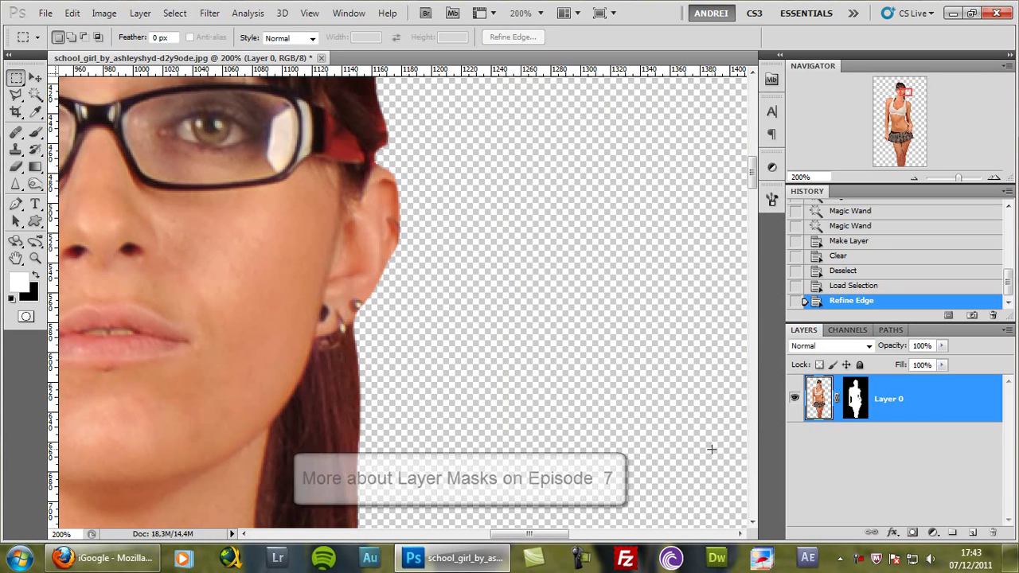
left_click_drag(485, 315, 519, 443)
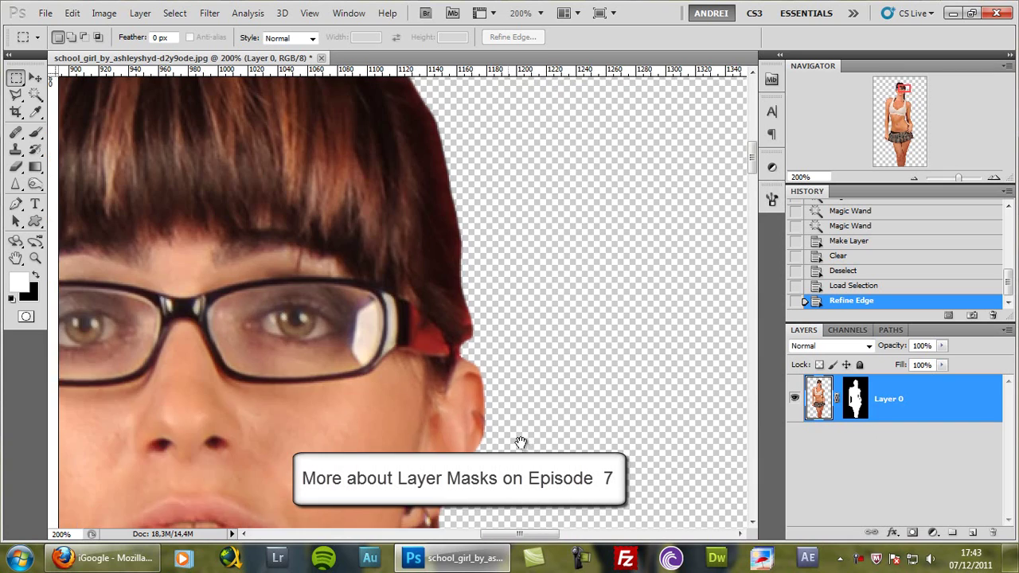
scroll(494, 342, "up", 5)
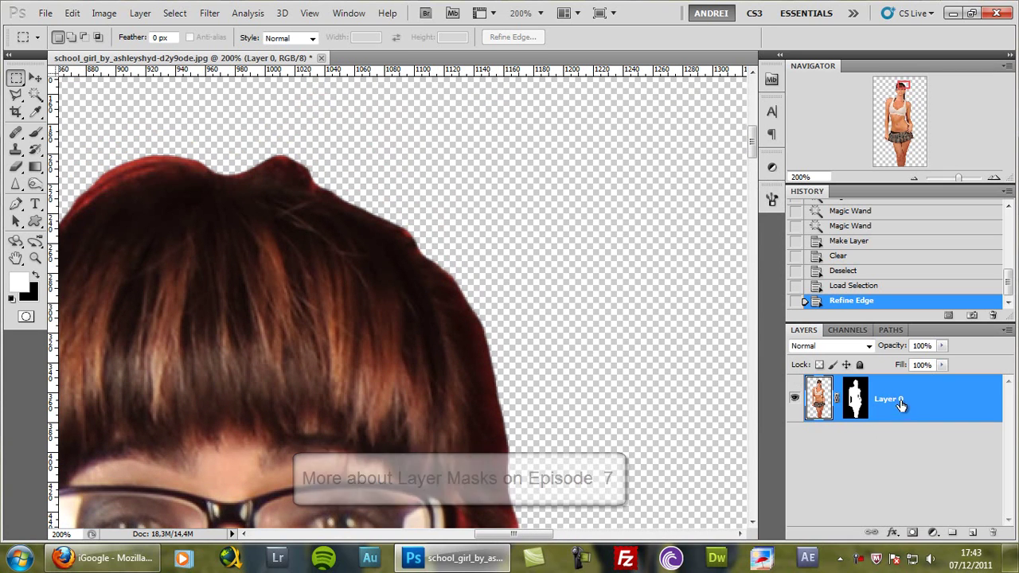
left_click(854, 400, "shift")
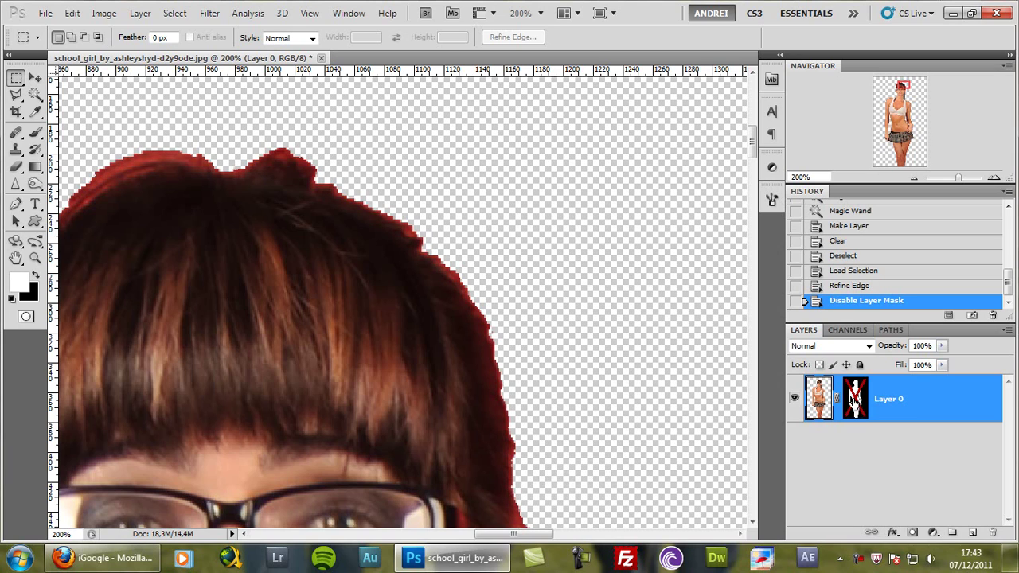
left_click(853, 401, "shift")
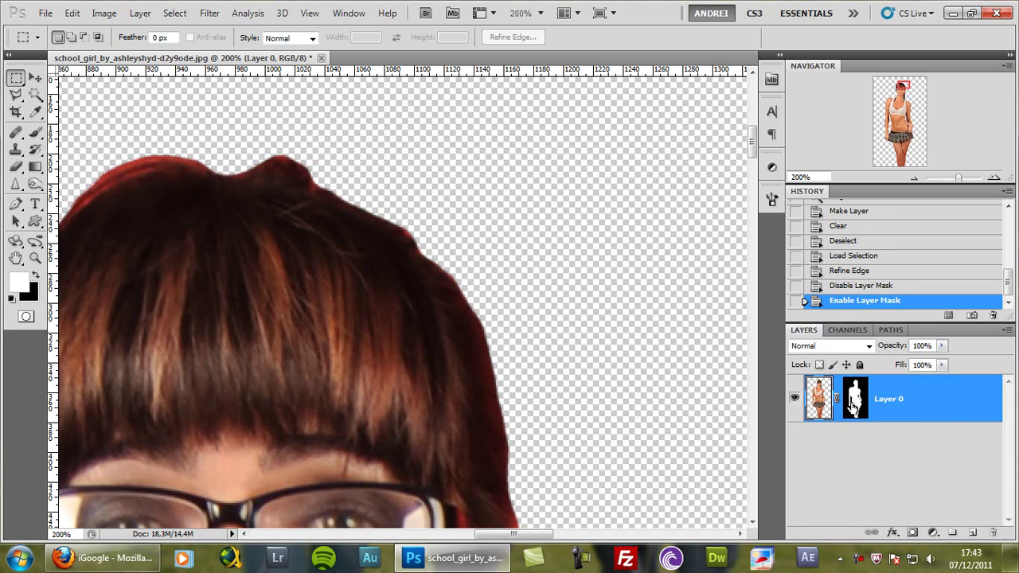
left_click(853, 404, "shift")
left_click(854, 402, "shift")
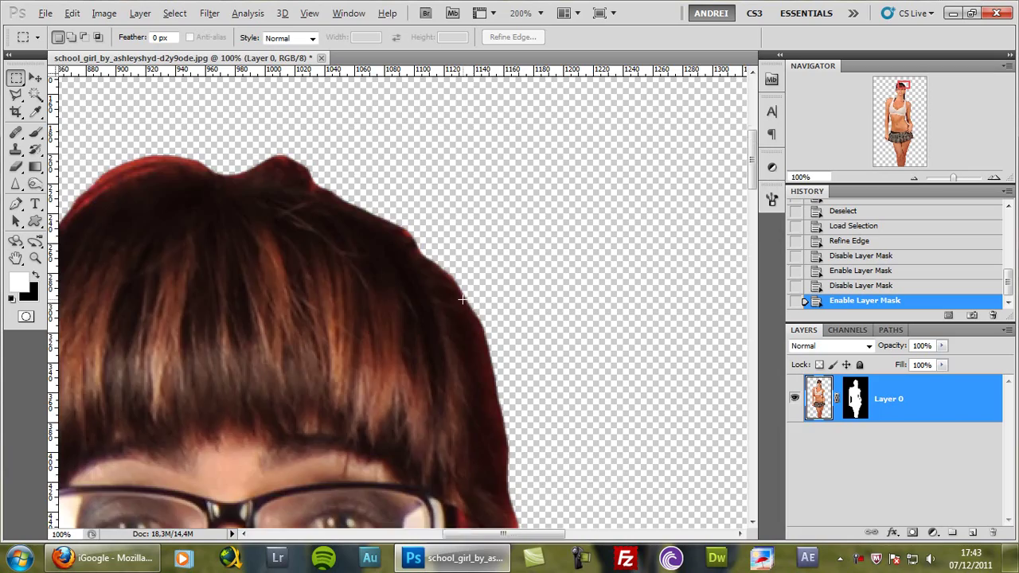
key("ctrl+minus")
key("ctrl+minus")
key("ctrl+plus")
key("ctrl+plus")
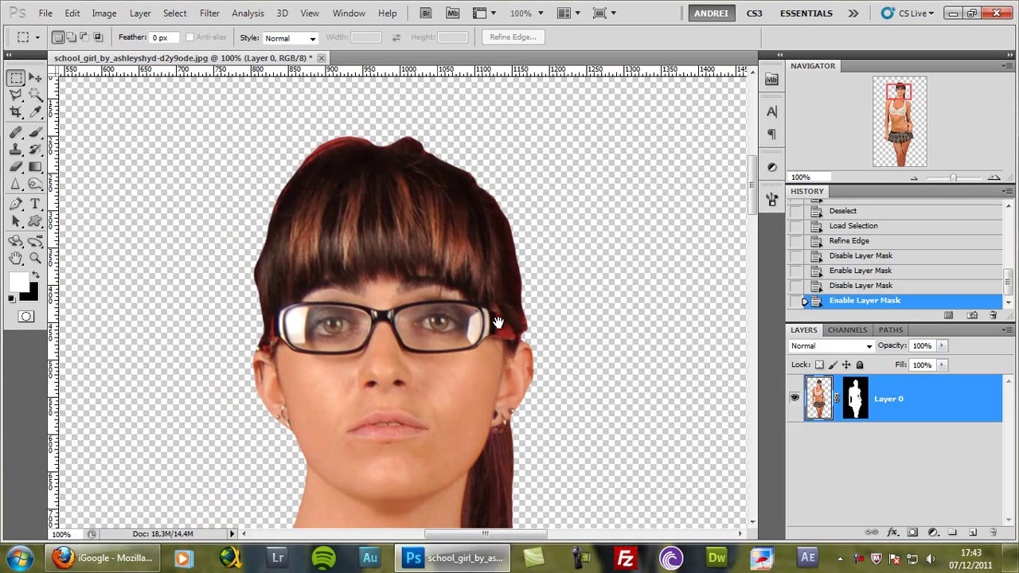
left_click_drag(429, 388, 408, 441)
left_click(854, 398)
left_click(854, 402, "shift")
left_click(853, 402, "shift")
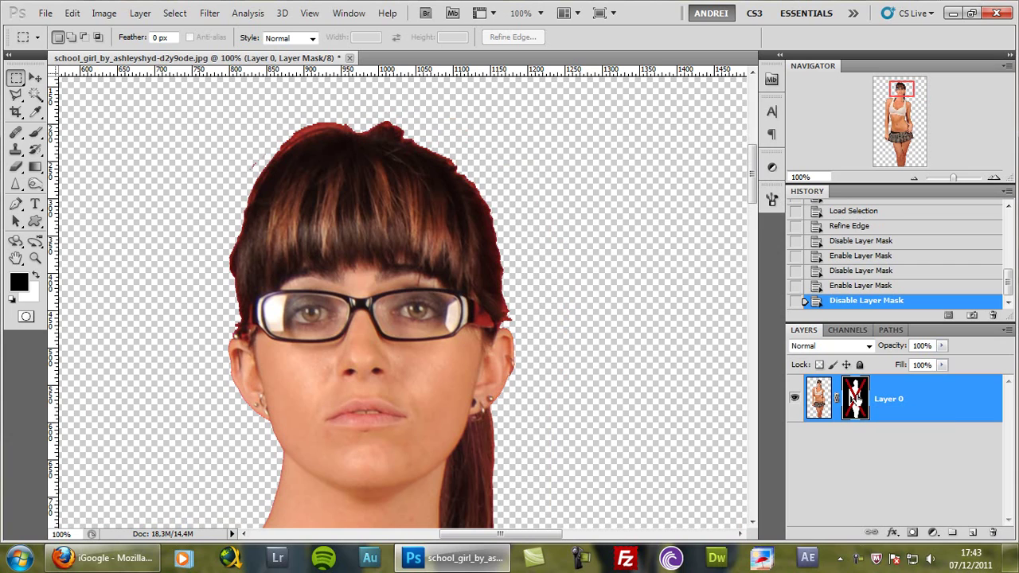
left_click(853, 400, "shift")
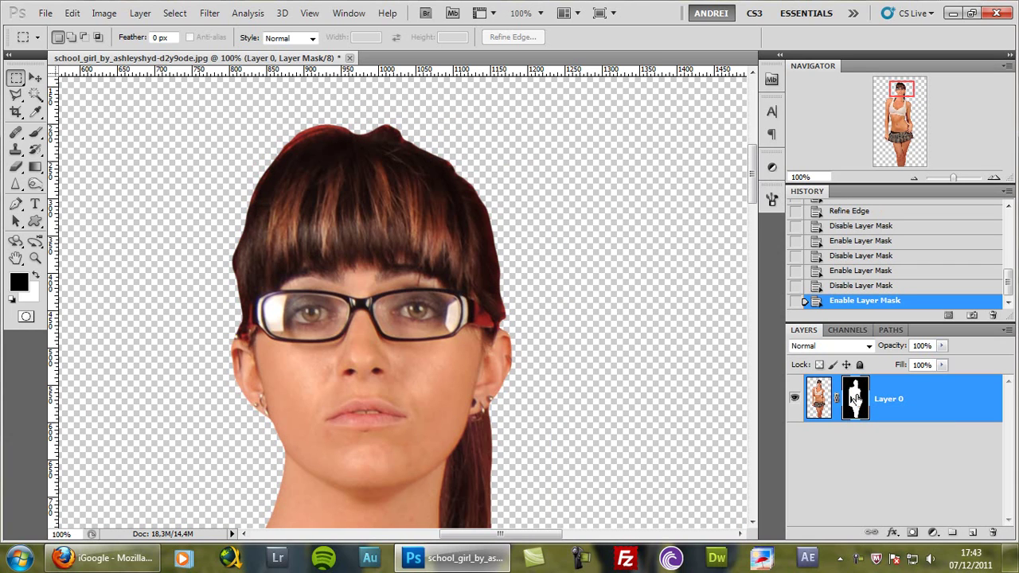
left_click(854, 400, "shift")
left_click(854, 400, "shift")
key("ctrl+minus")
key("ctrl+minus")
key("ctrl+minus")
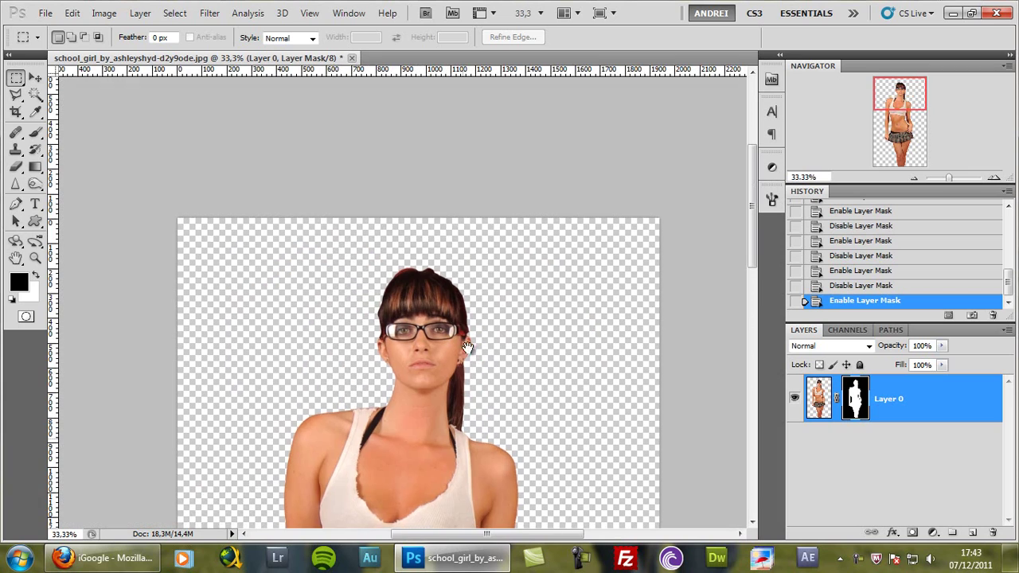
left_click_drag(467, 386, 521, 241)
scroll(418, 350, "up", 4)
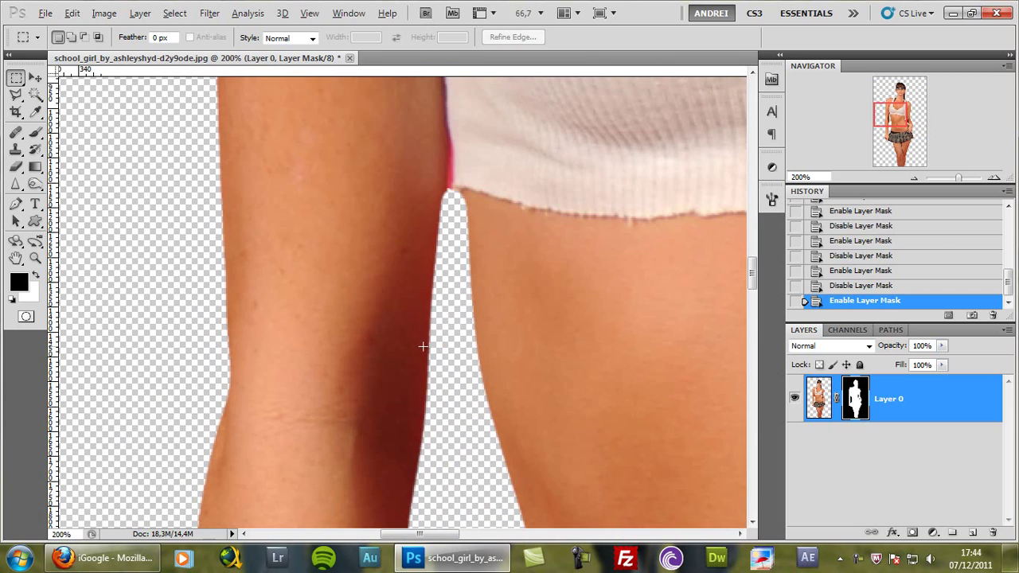
left_click(853, 397, "shift")
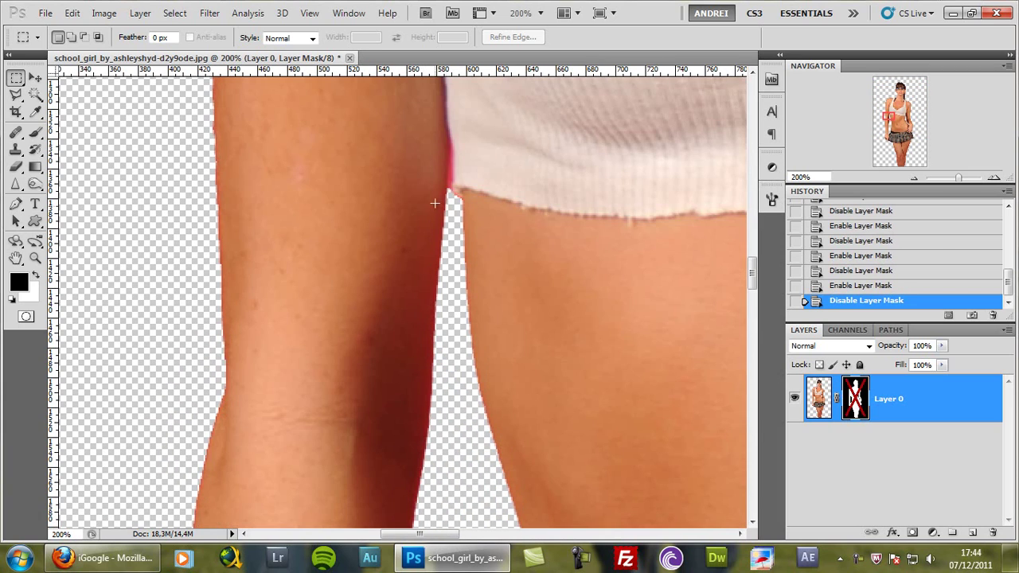
left_click_drag(461, 215, 471, 433)
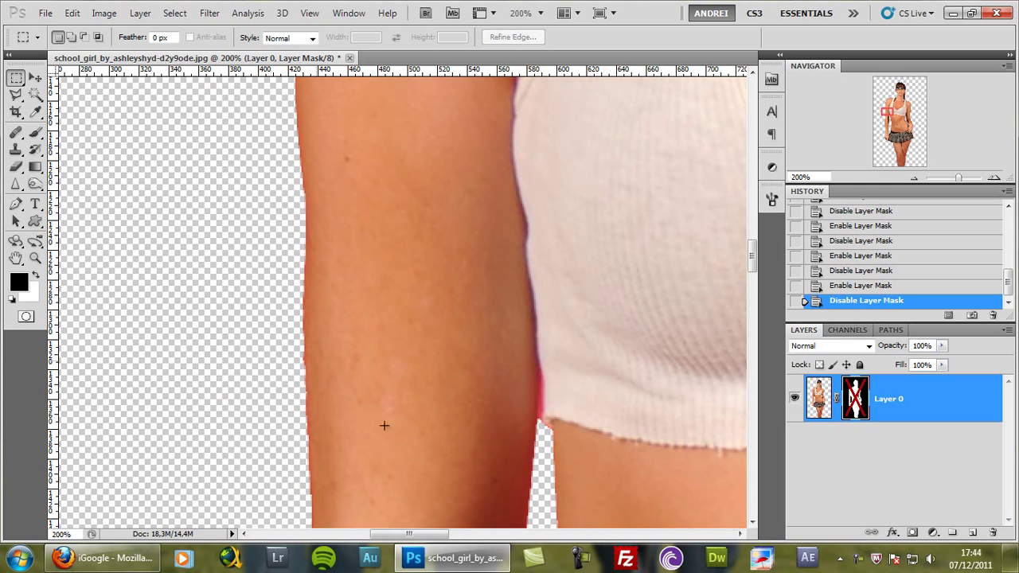
left_click(850, 398, "shift")
left_click(850, 397, "shift")
scroll(560, 264, "down", 5)
left_click_drag(649, 415, 559, 425)
left_click(860, 398, "shift")
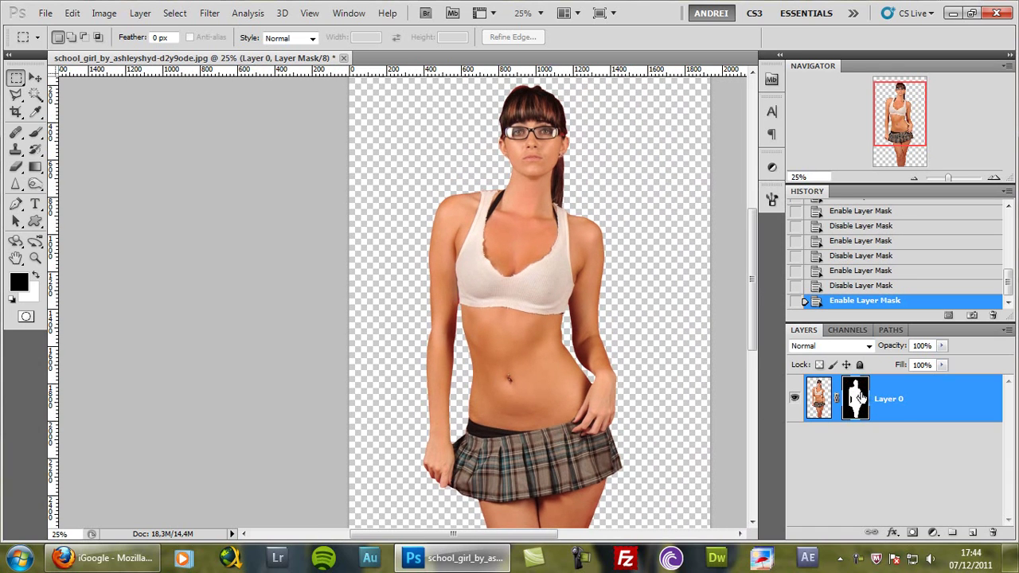
scroll(485, 287, "down", 1)
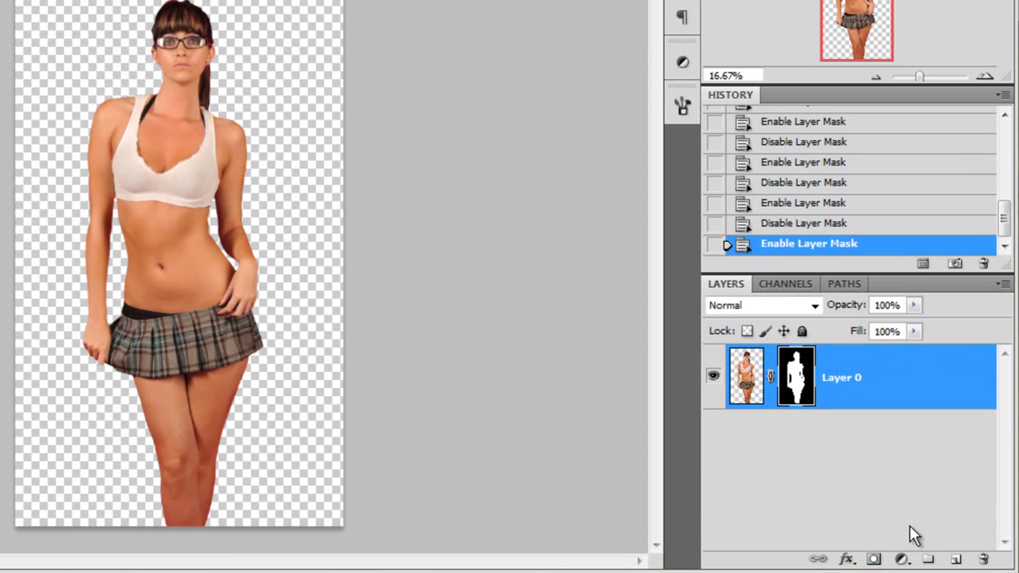
Step: Add an empty Layer 1 below Layer 0 with a Ctrl-click on the new layer button
left_click(957, 562, "ctrl")
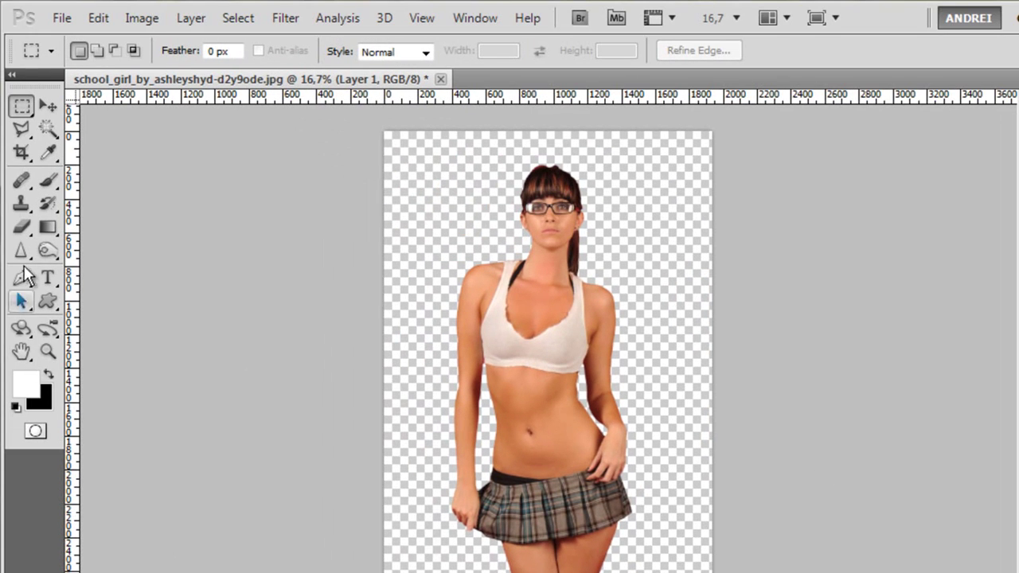
Step: With the Gradient tool, set the gradient's left colour stop to dark grey 2d2d2d
left_click(49, 229)
left_click(133, 50)
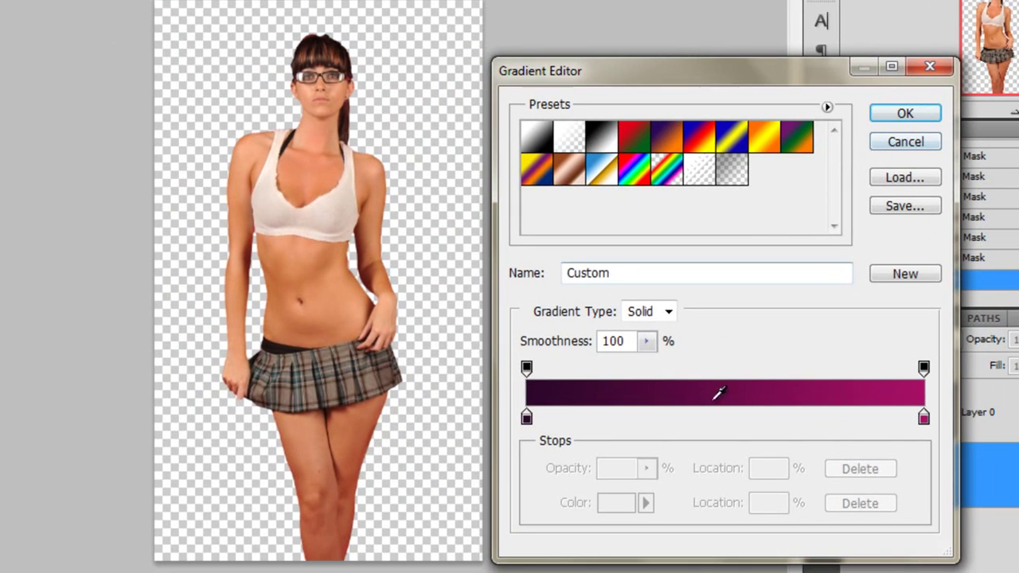
left_click(526, 418)
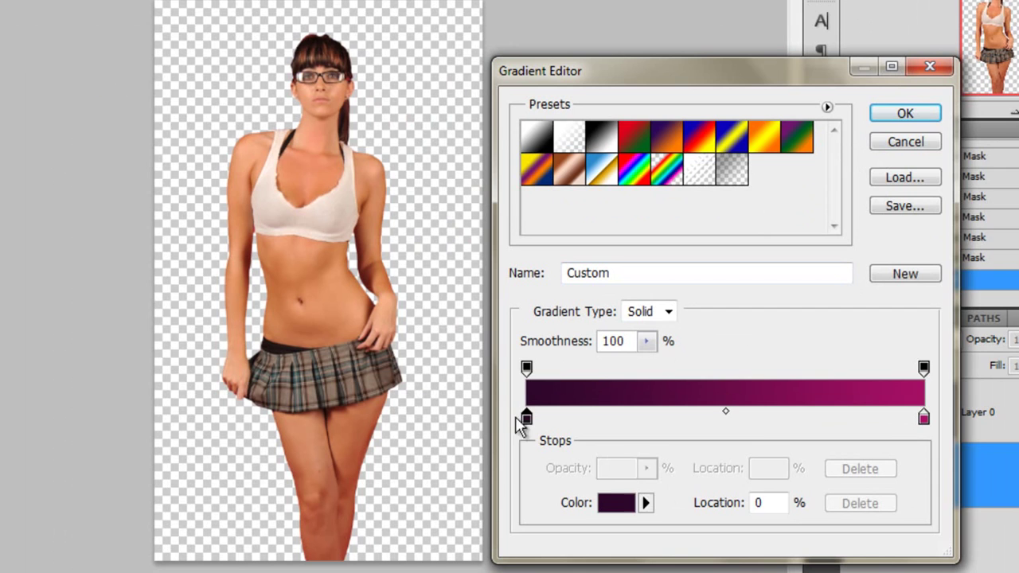
left_click(617, 502)
left_click_drag(624, 313, 553, 406)
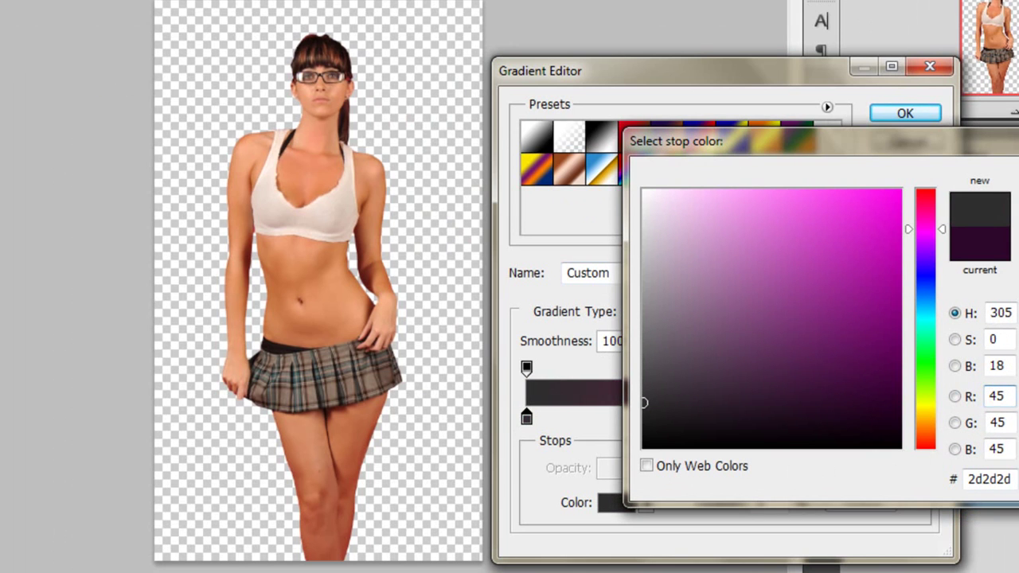
key("Return")
Step: Set the right colour stop to grey 616161 and confirm the edited gradient
left_click(923, 417)
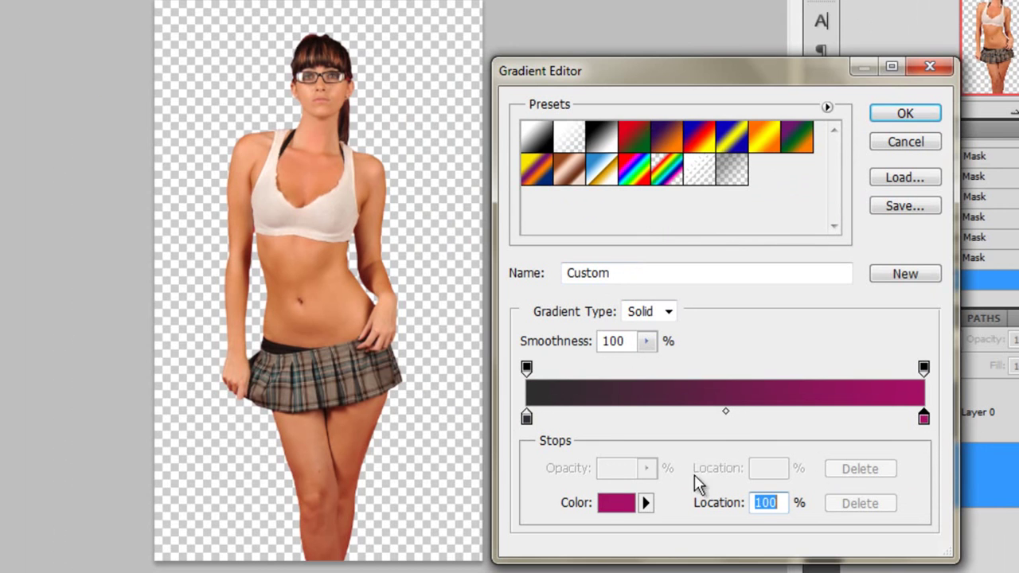
left_click(617, 502)
left_click(601, 292)
left_click_drag(601, 293, 555, 348)
key("Return")
left_click(908, 126)
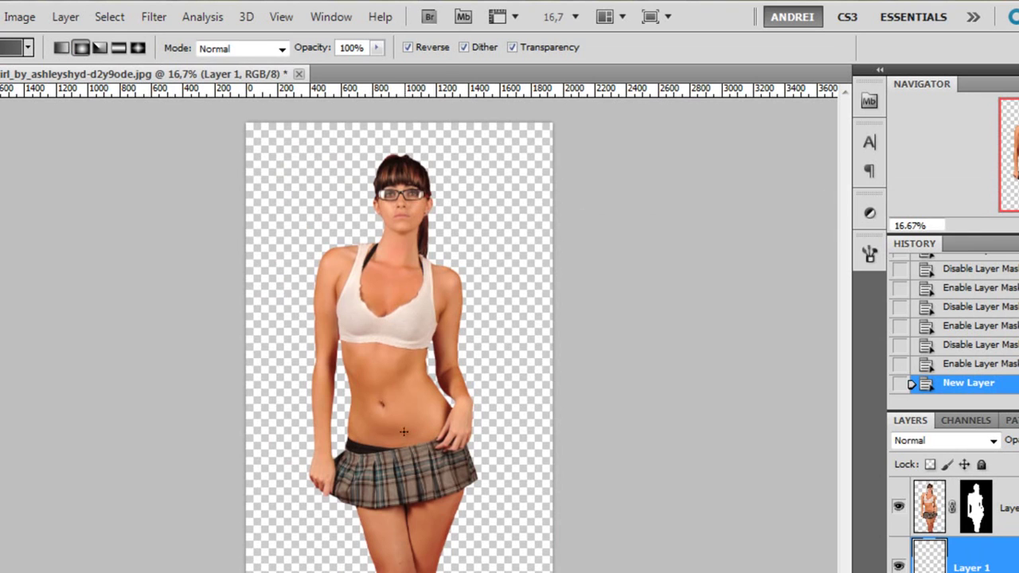
Step: Drag a reversed radial grey gradient on Layer 1 from the woman's waist to the top-right corner
left_click_drag(396, 414, 559, 104)
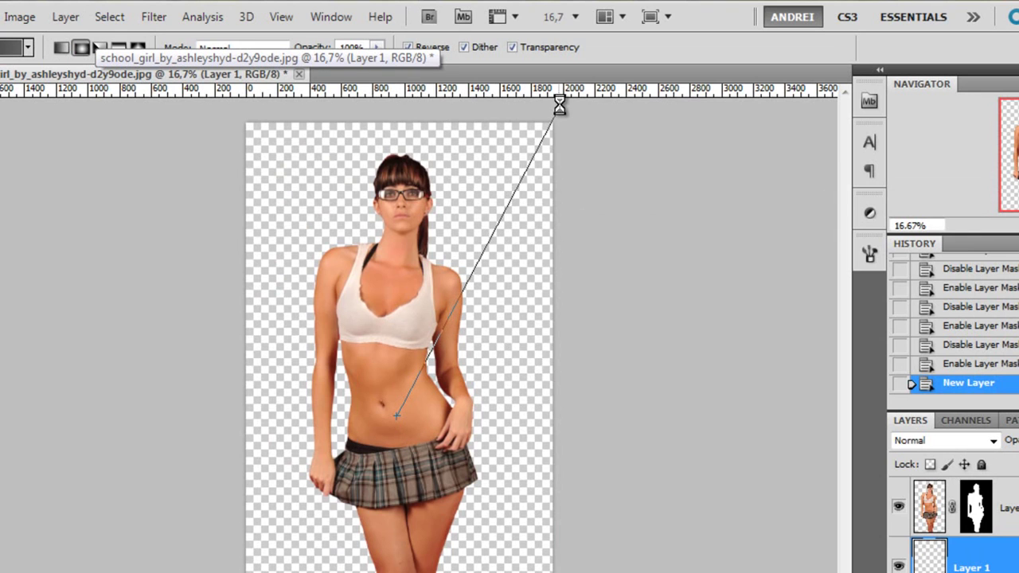